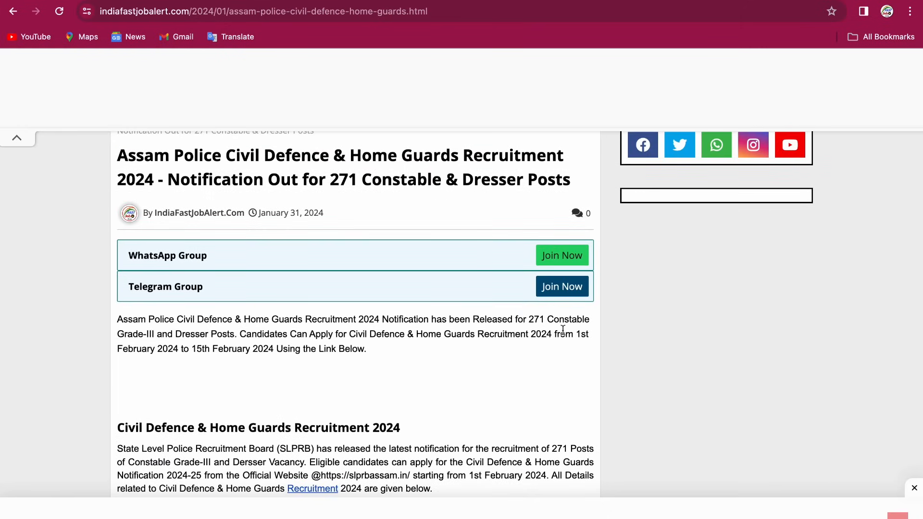
# - Scroll past the Overview table to the Constable Grade-III category-wise table of 269 posts
pyautogui.scroll(-12, 397, 409)
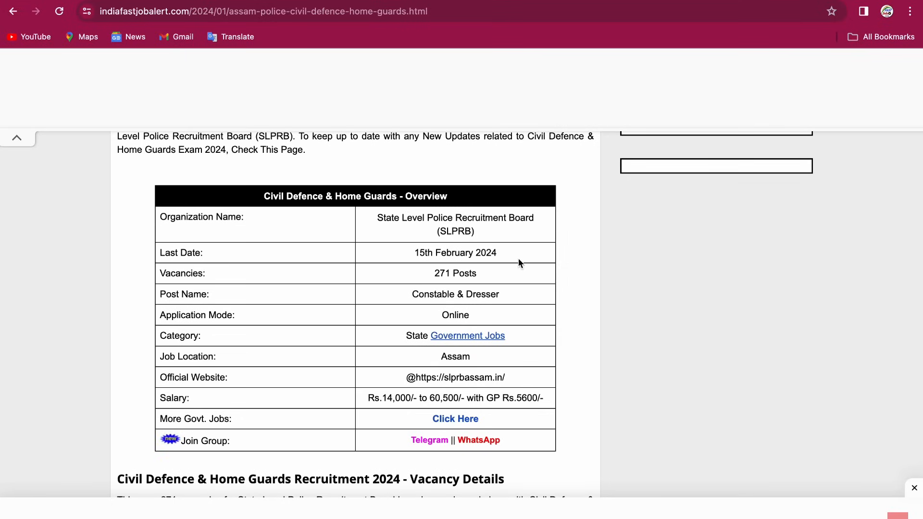
pyautogui.scroll(-1, 511, 254)
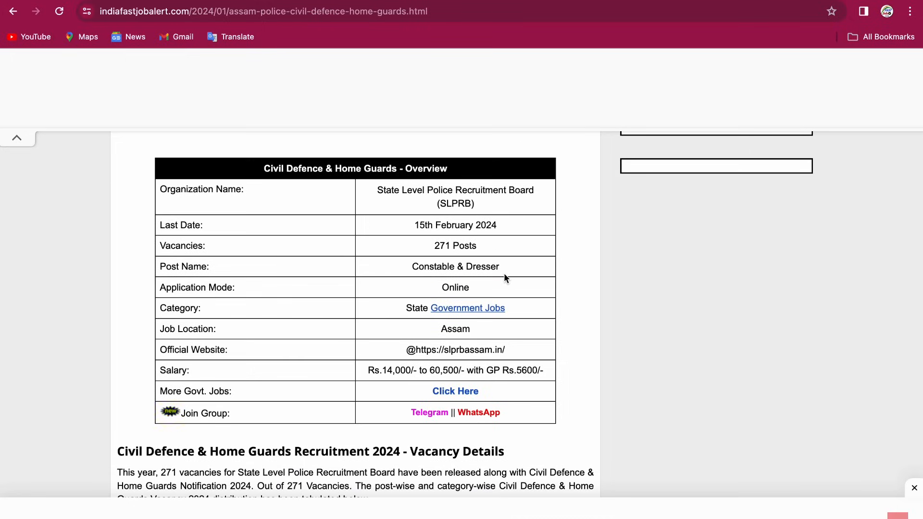
pyautogui.scroll(-1, 504, 275)
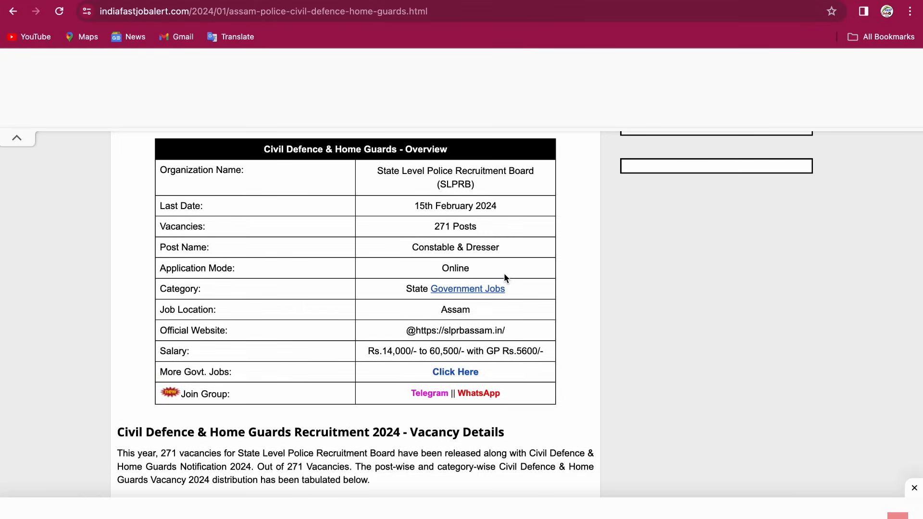
pyautogui.scroll(-5, 504, 277)
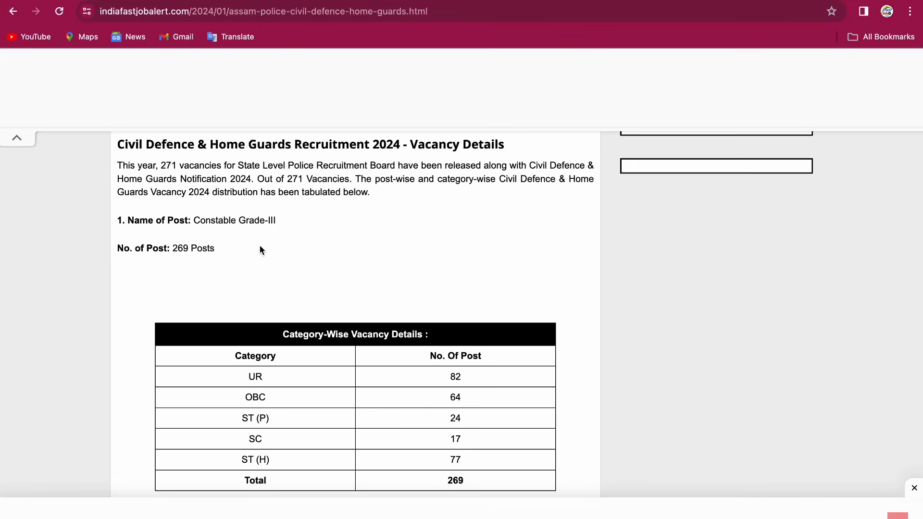
pyautogui.scroll(-4, 260, 246)
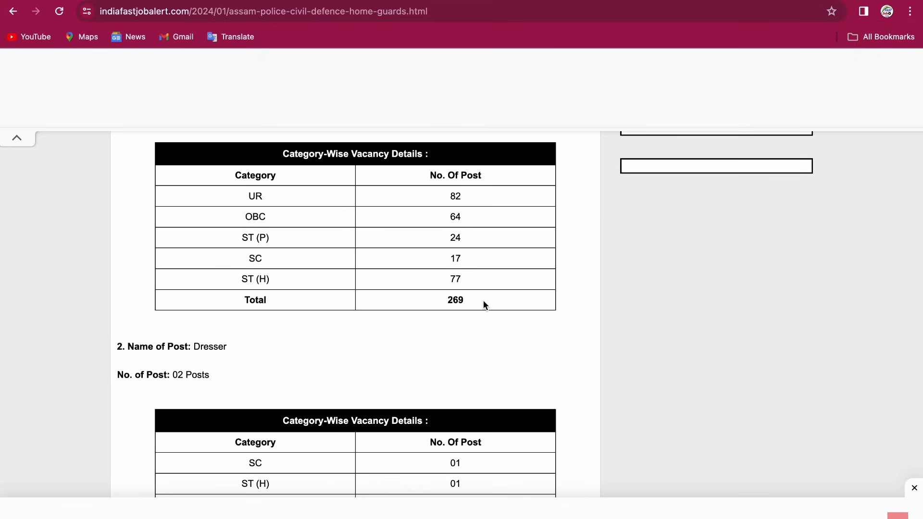
# - Scroll through age limits, educational qualifications and the Rs.14,000–60,500 salary details
pyautogui.scroll(-3, 483, 300)
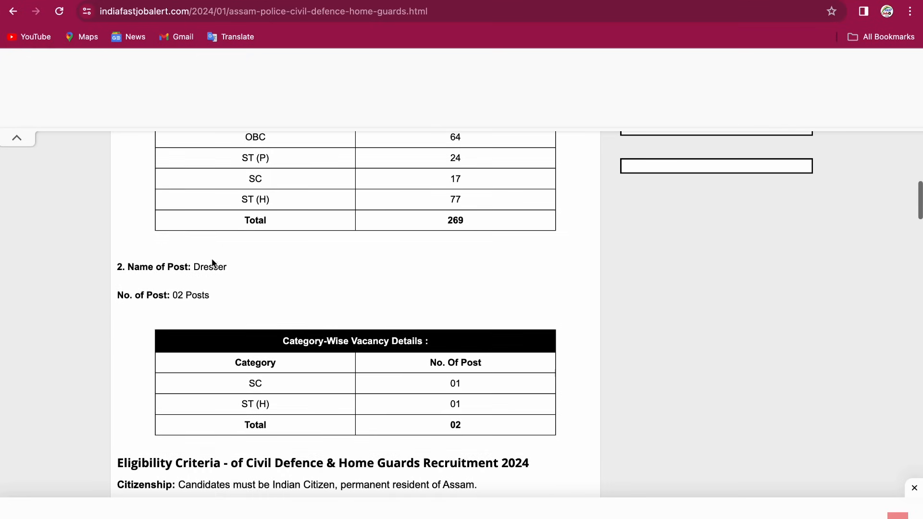
pyautogui.scroll(-1, 278, 267)
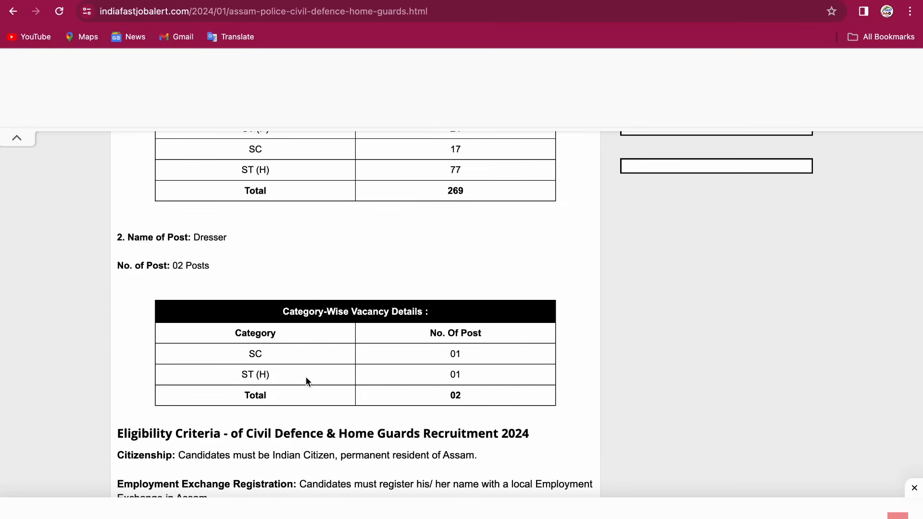
pyautogui.scroll(-5, 456, 353)
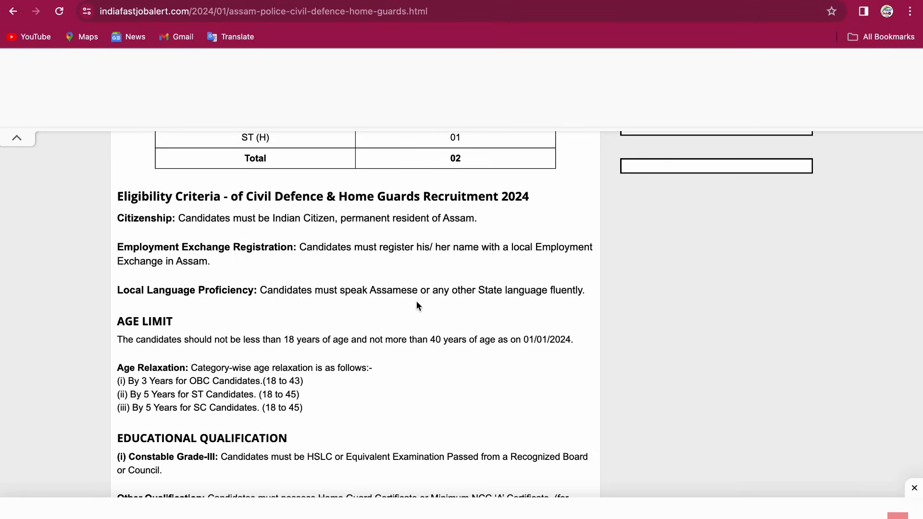
pyautogui.scroll(-1, 416, 303)
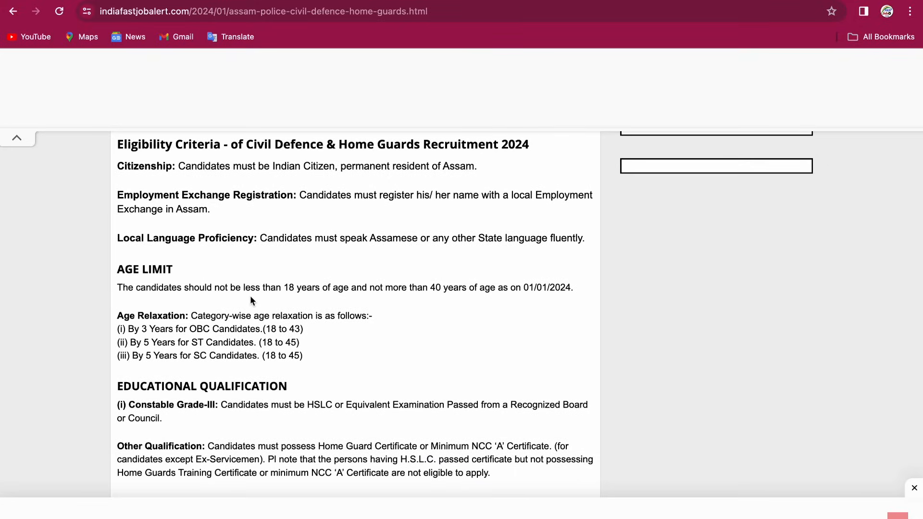
pyautogui.scroll(-1, 295, 302)
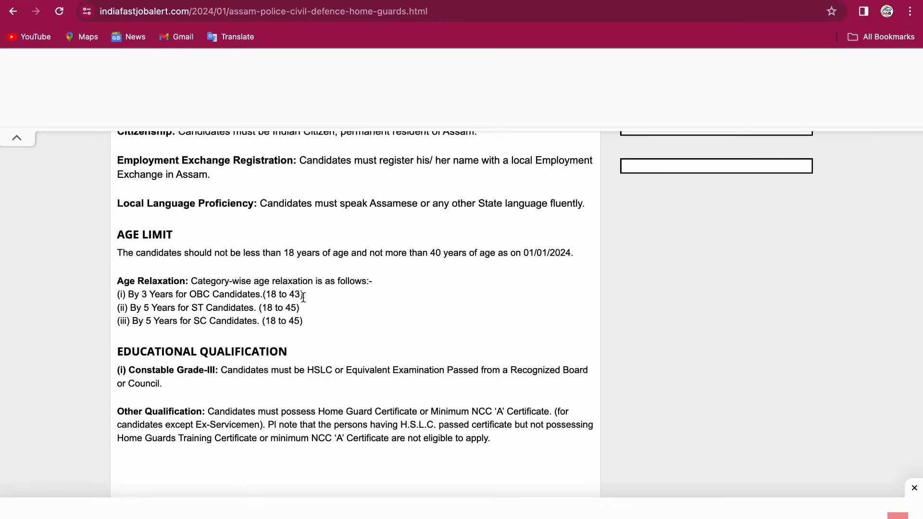
pyautogui.scroll(-3, 302, 296)
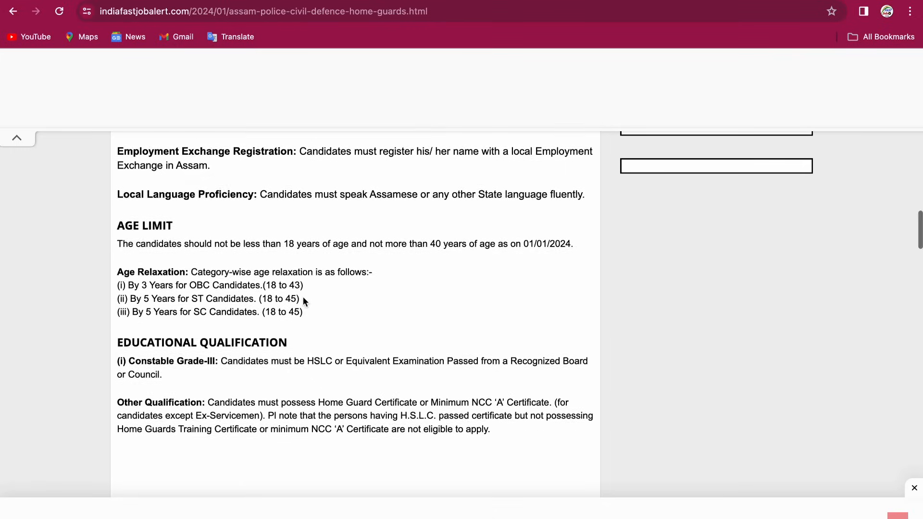
pyautogui.scroll(-1, 367, 229)
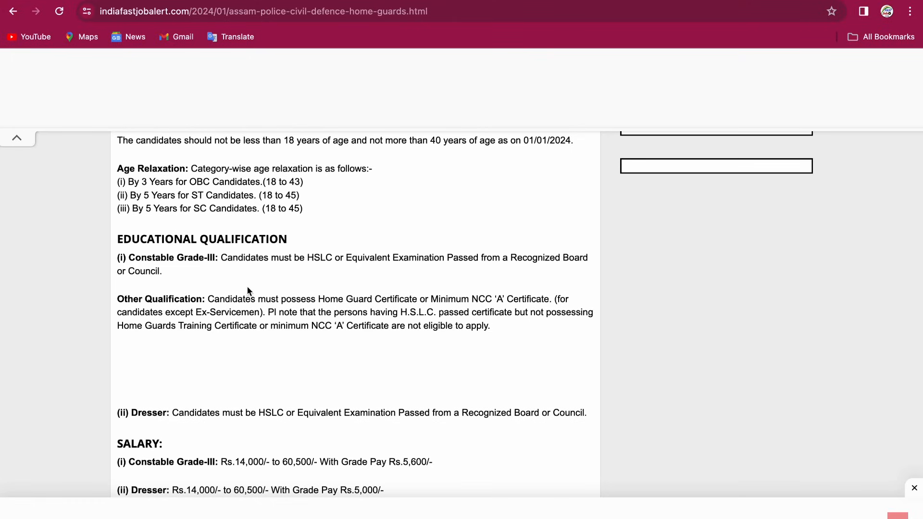
pyautogui.scroll(-3, 249, 290)
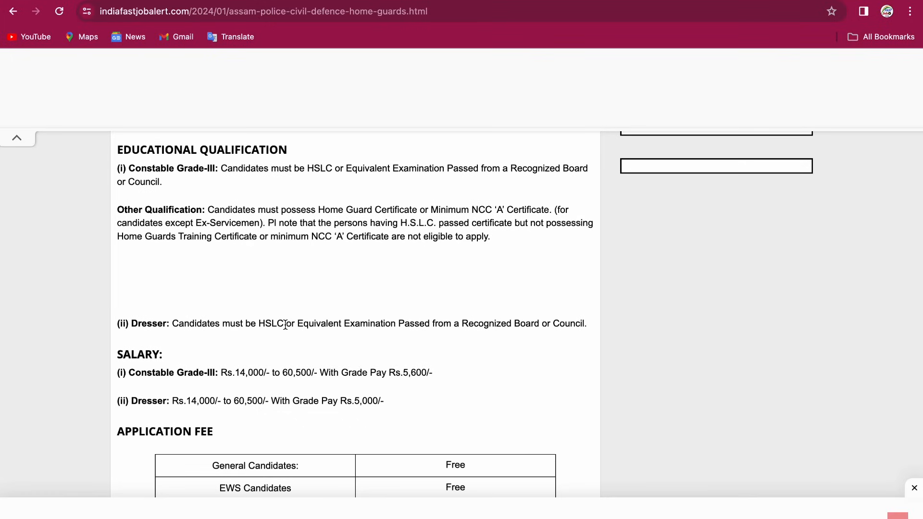
pyautogui.scroll(-2, 285, 325)
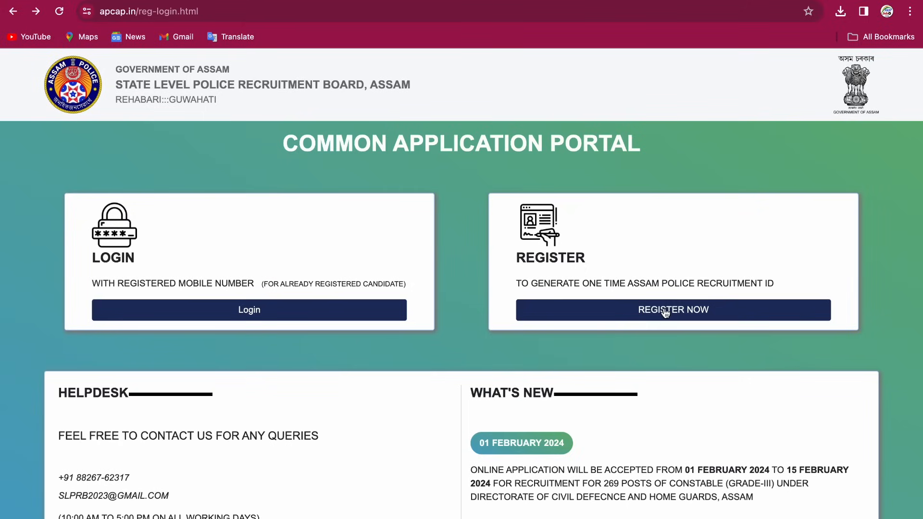
# - Leave the candidate Login page and open the REGISTER NOW form for new candidates
pyautogui.click(248, 312)
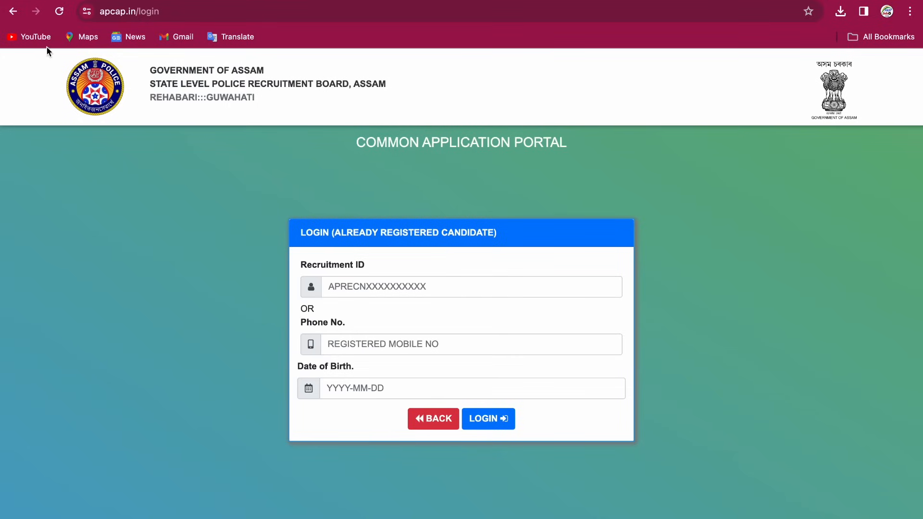
pyautogui.click(13, 11)
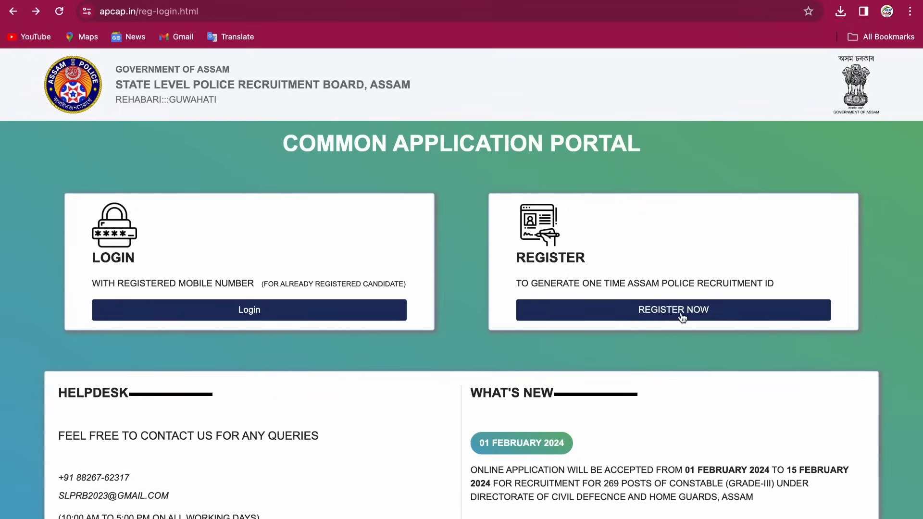
pyautogui.click(696, 315)
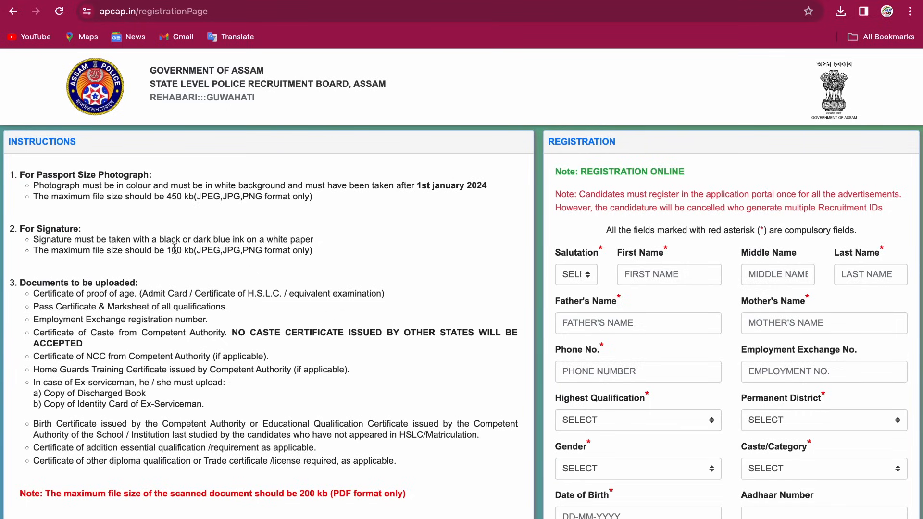
# - Choose MD. as salutation, then move through the First, Father's and Mother's Name fields
pyautogui.scroll(-3, 174, 248)
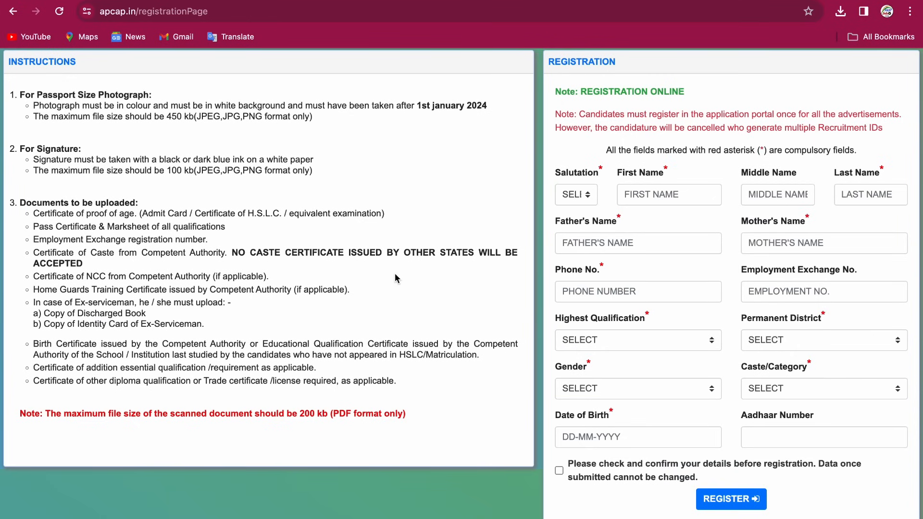
pyautogui.scroll(1, 574, 251)
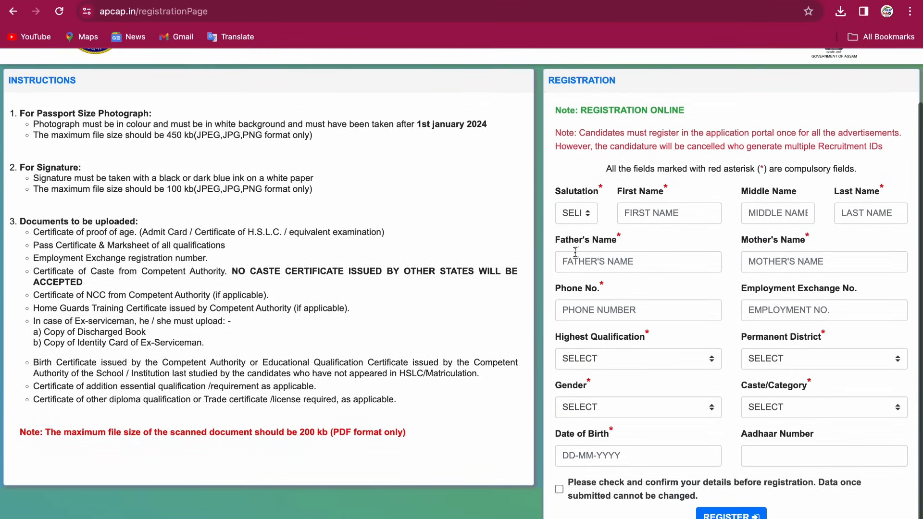
pyautogui.click(590, 214)
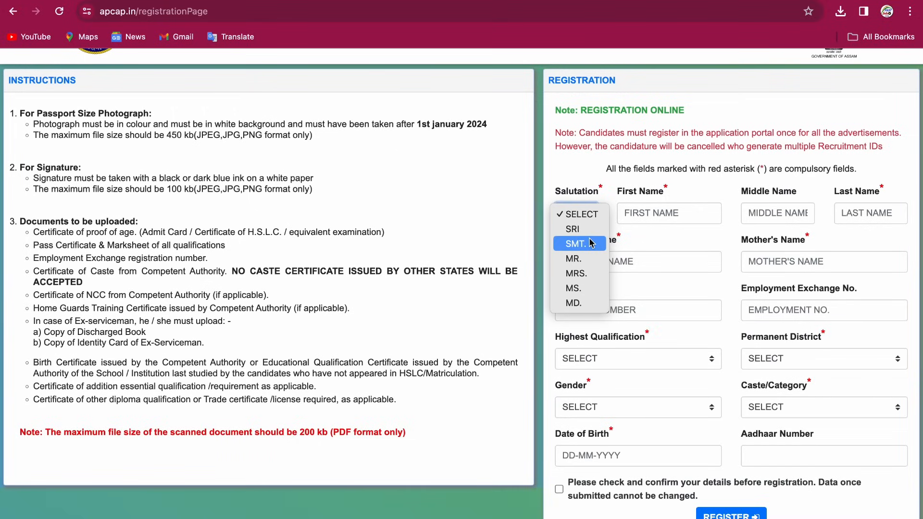
pyautogui.click(588, 298)
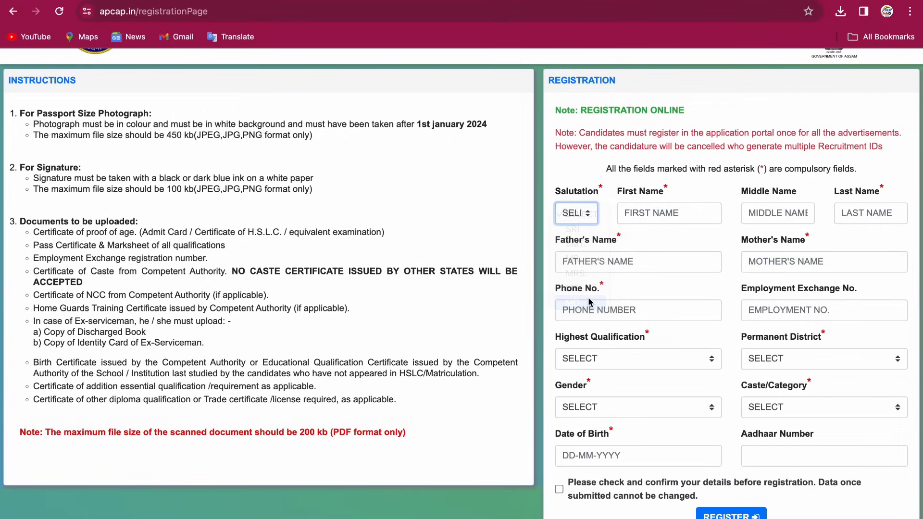
pyautogui.click(676, 215)
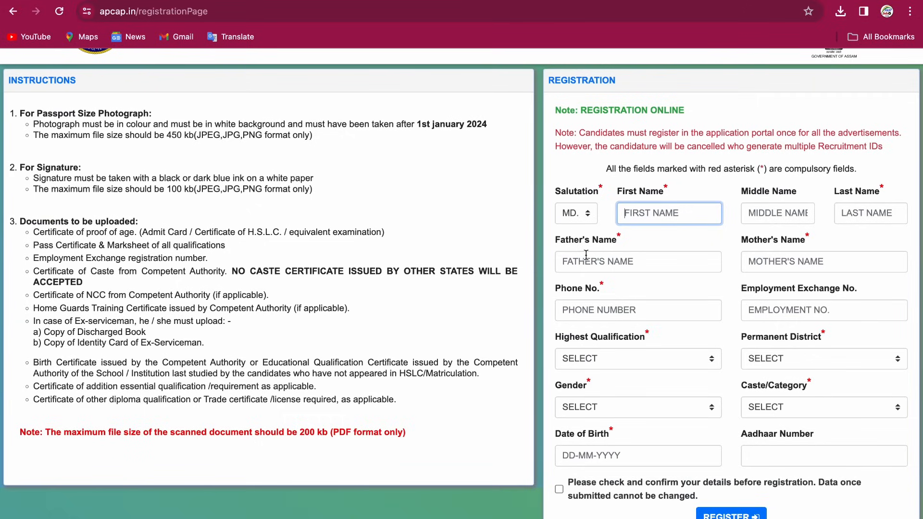
pyautogui.click(611, 261)
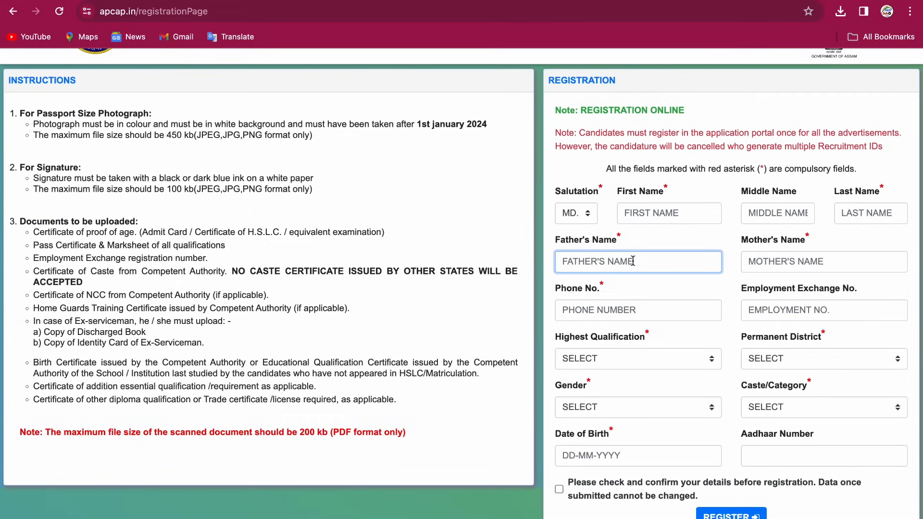
pyautogui.click(802, 264)
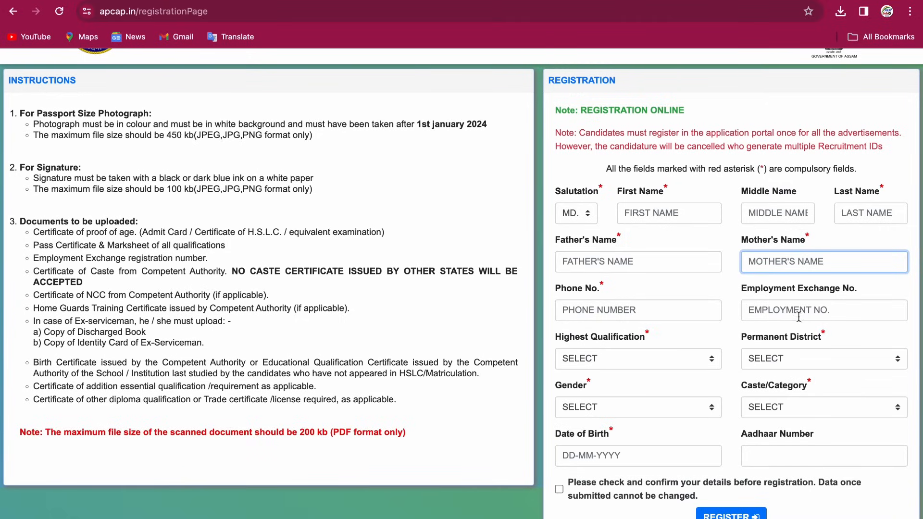
# - Set highest qualification to POST GRADUATE and permanent district to MORIGAON
pyautogui.click(645, 360)
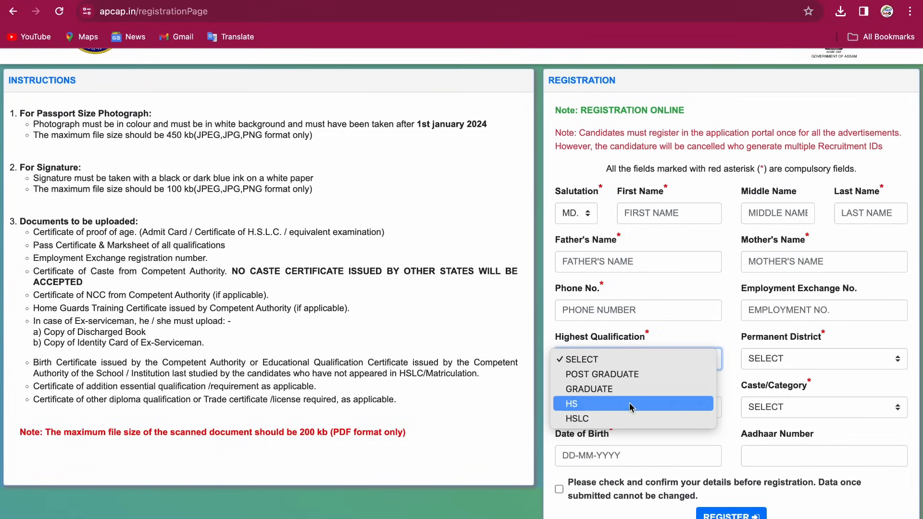
pyautogui.click(596, 377)
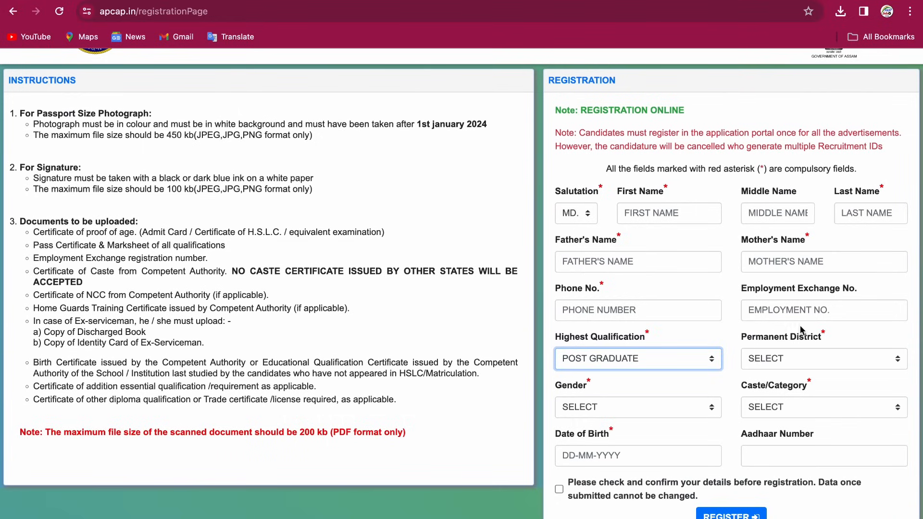
pyautogui.click(805, 361)
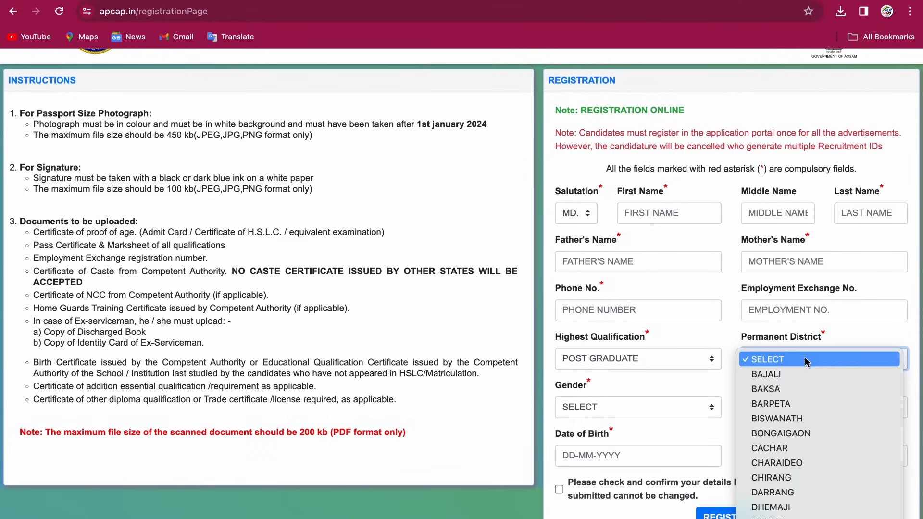
pyautogui.scroll(-5, 799, 431)
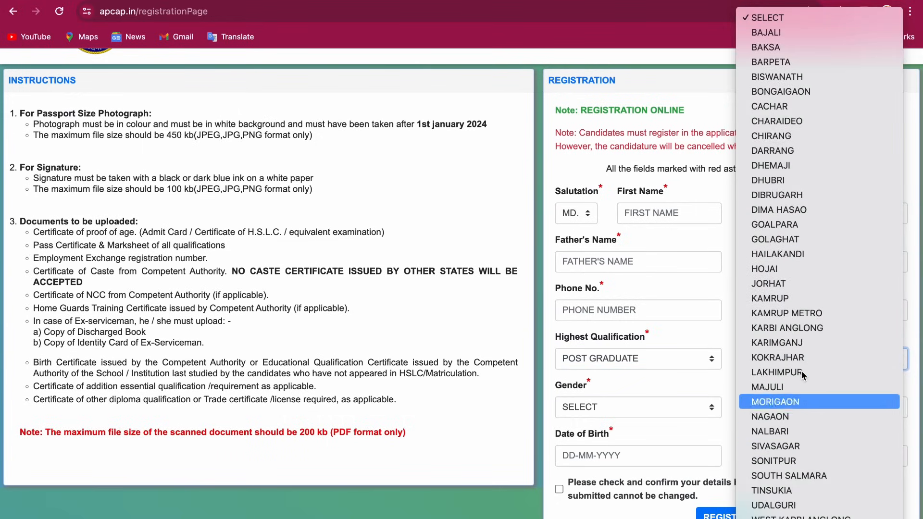
pyautogui.click(792, 402)
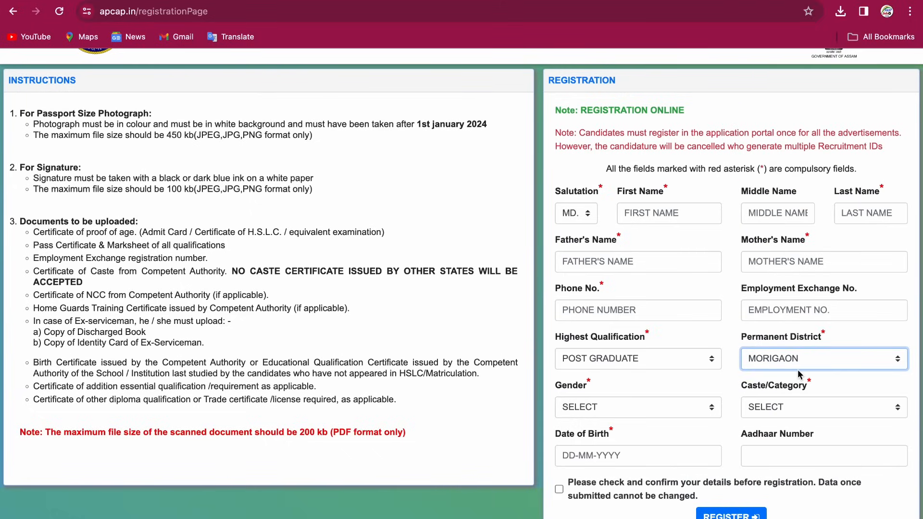
# - Set gender MALE, category GENERAL, birth date 01-01-1990, and tick the confirmation declaration
pyautogui.click(629, 409)
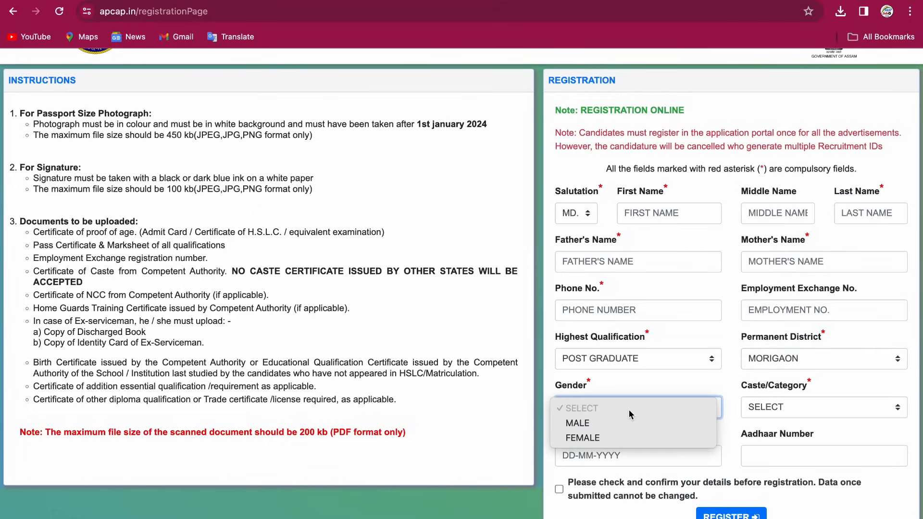
pyautogui.click(597, 422)
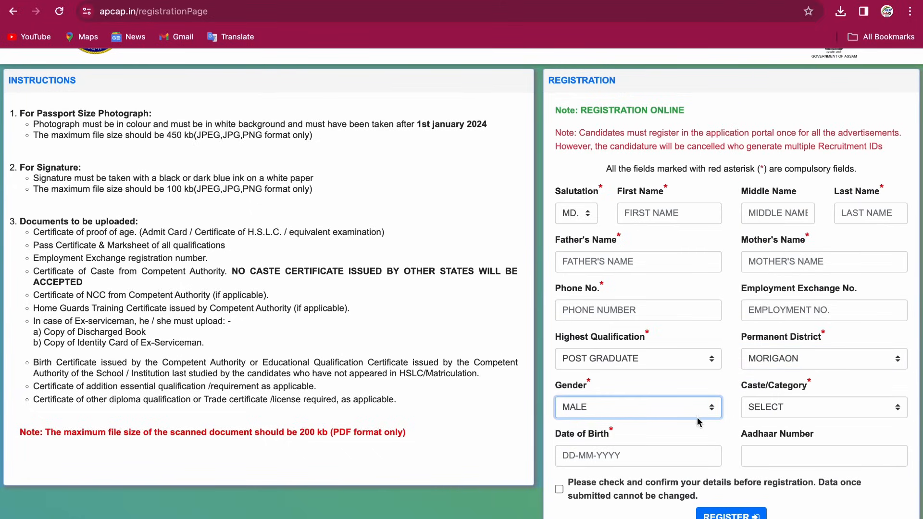
pyautogui.click(800, 406)
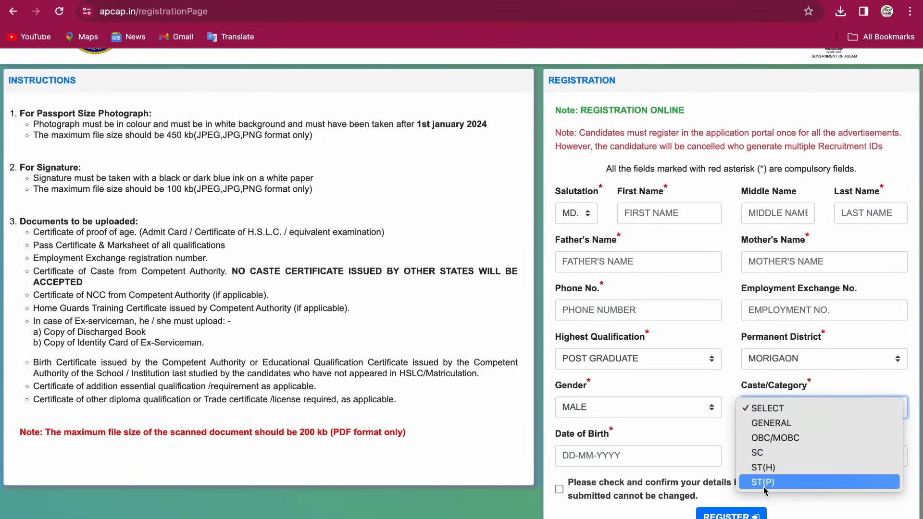
pyautogui.click(777, 423)
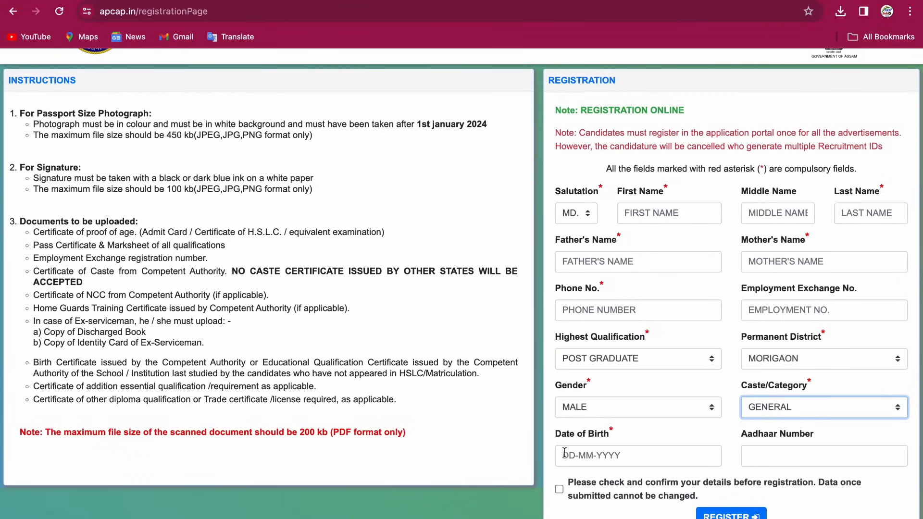
pyautogui.click(607, 460)
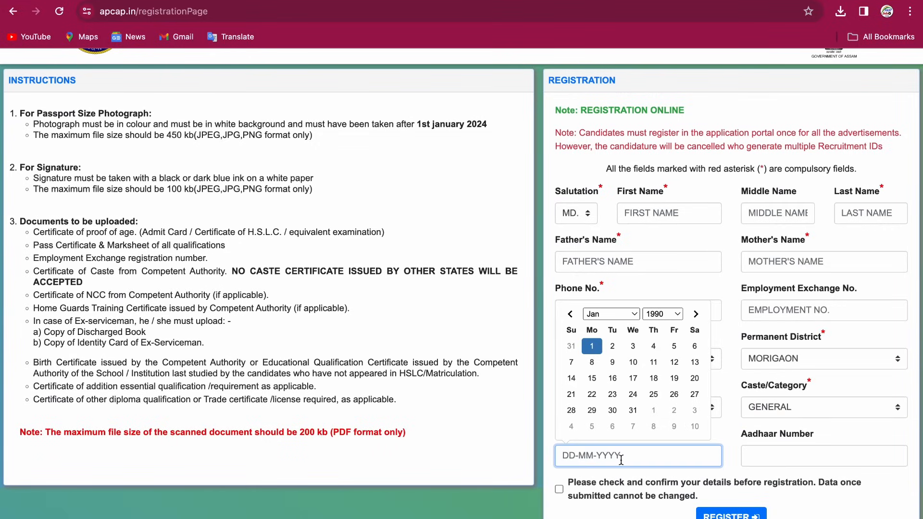
pyautogui.press('Return')
pyautogui.click(754, 457)
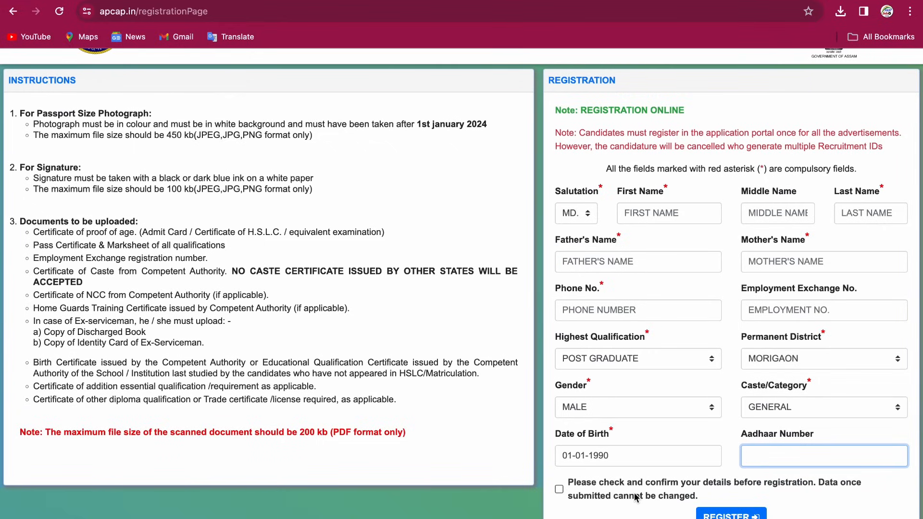
pyautogui.click(560, 489)
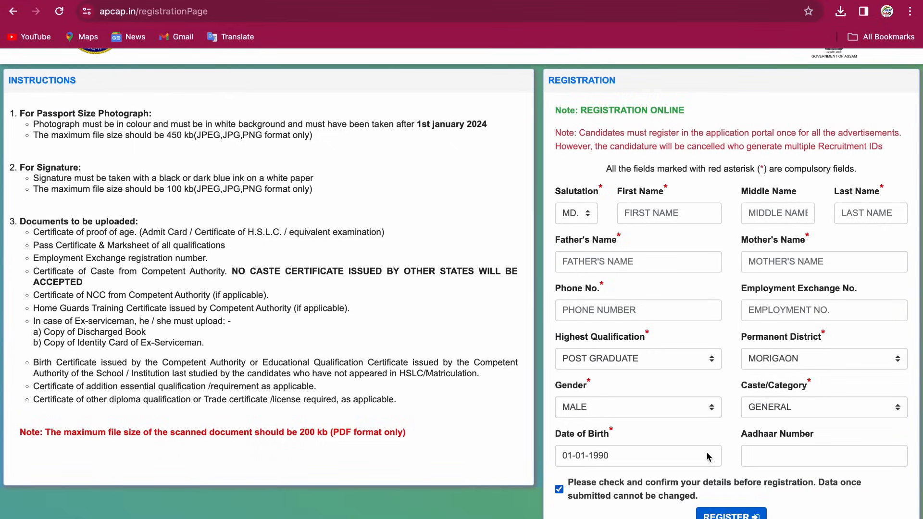
# - Submit the registration, go to candidate login, and begin entering the registered phone number
pyautogui.click(676, 211)
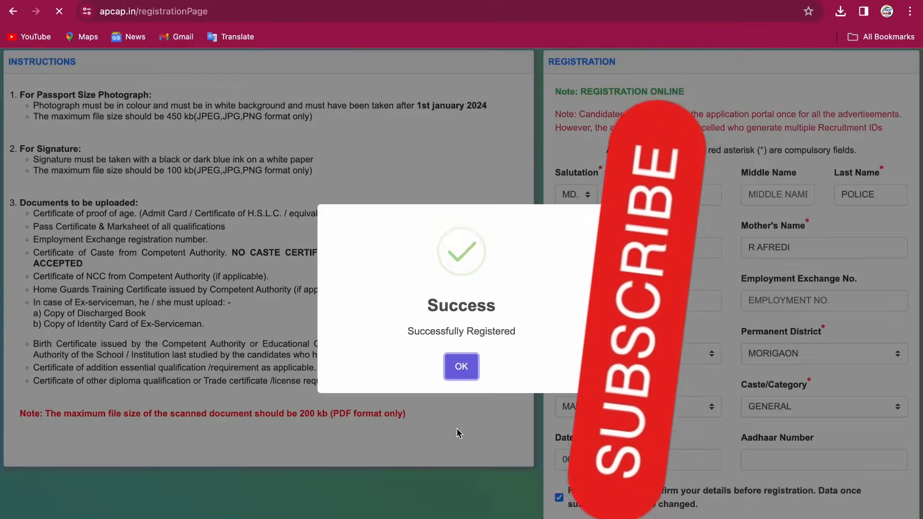
pyautogui.click(469, 358)
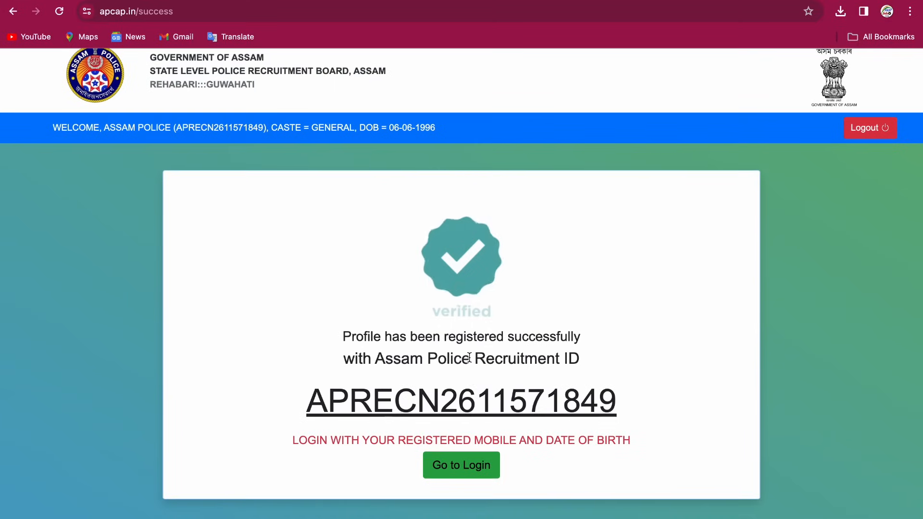
pyautogui.click(475, 469)
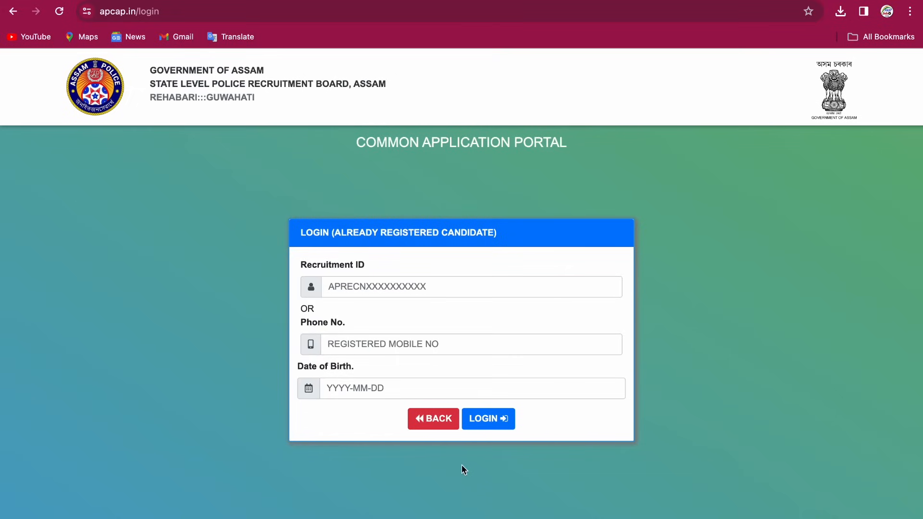
pyautogui.click(372, 340)
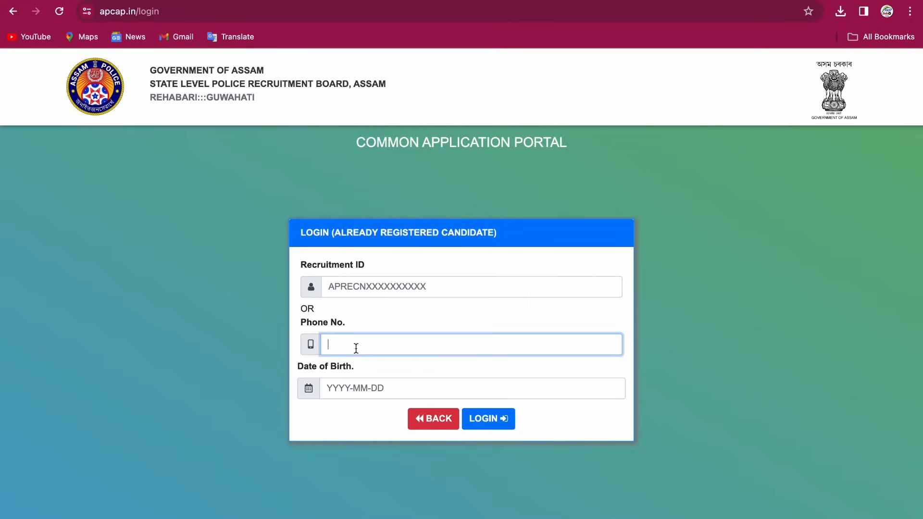
pyautogui.write('882')
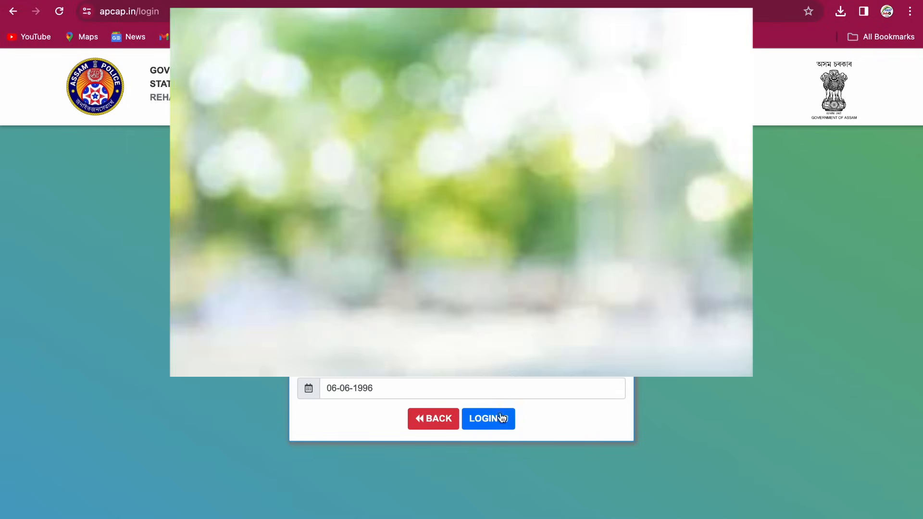
# - Log in and apply for the 269-post Constable (Grade-III) advertisement under Ongoing Applications
pyautogui.click(498, 417)
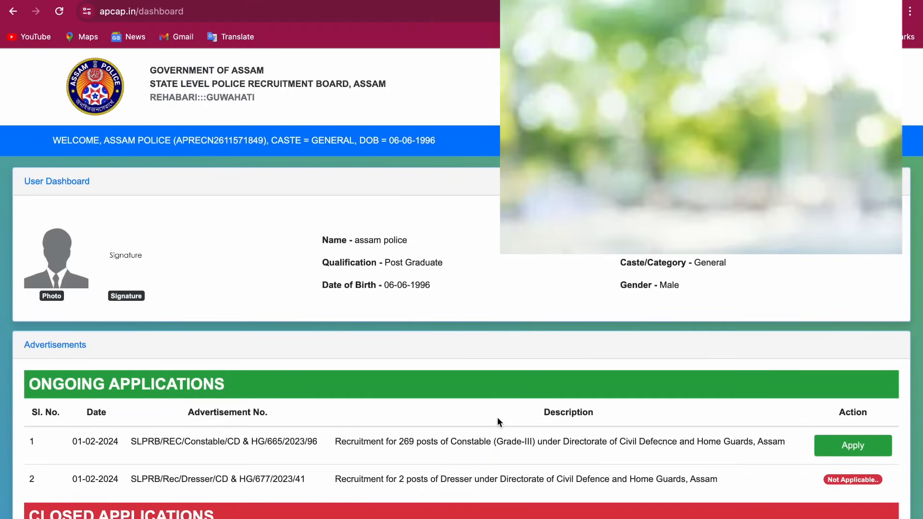
pyautogui.scroll(-6, 496, 416)
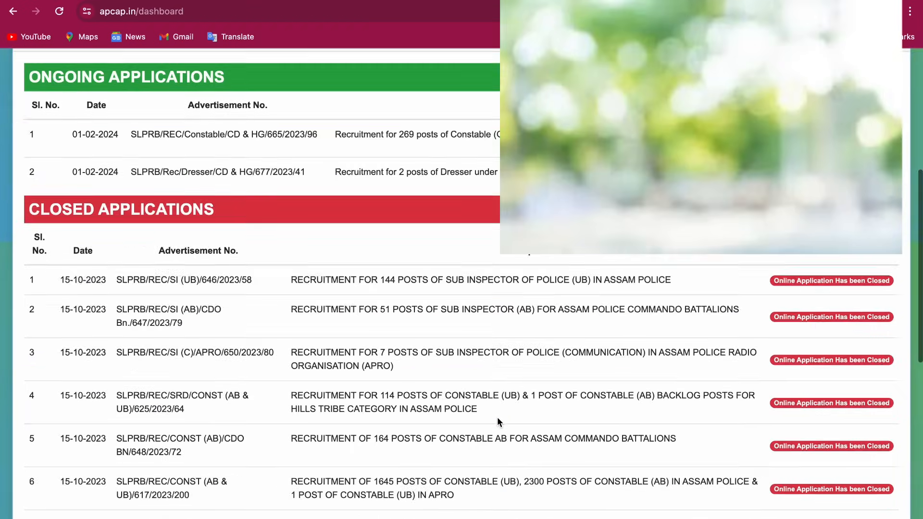
pyautogui.scroll(1, 431, 245)
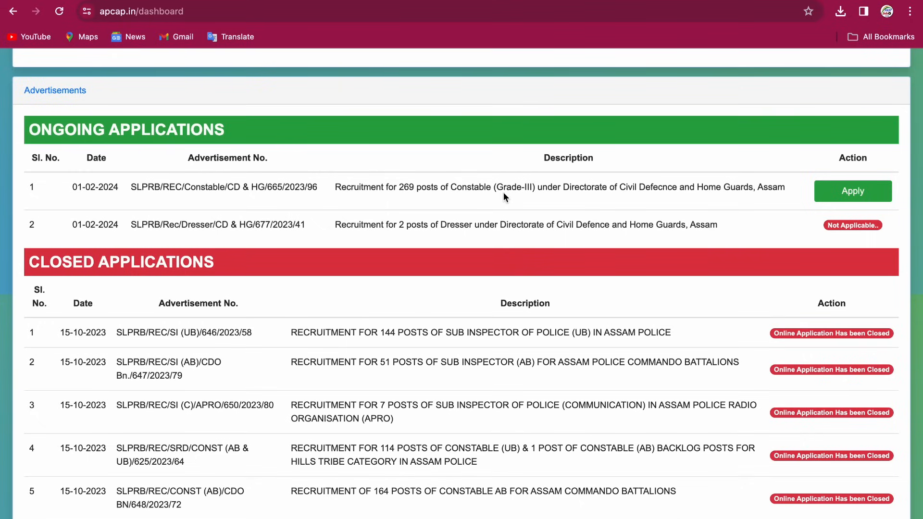
pyautogui.click(847, 192)
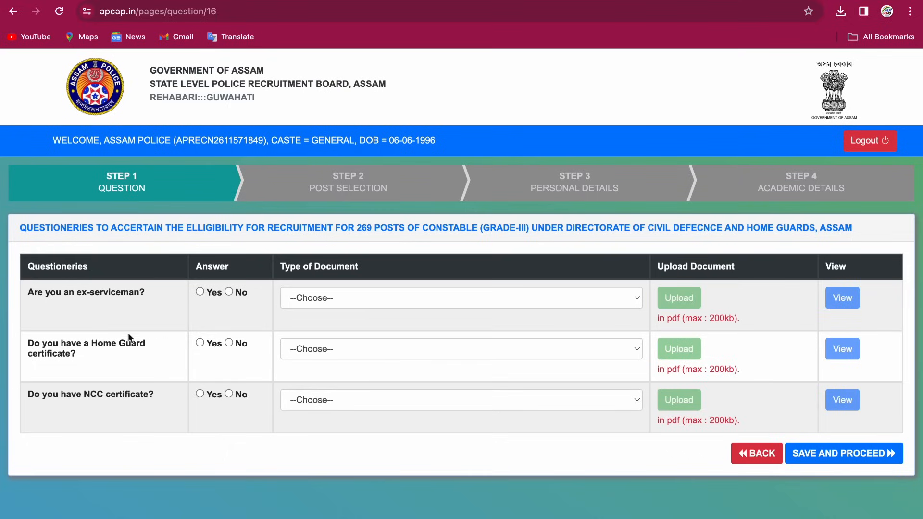
# - Answer No to both the ex-serviceman and Home Guard certificate questions
pyautogui.click(229, 291)
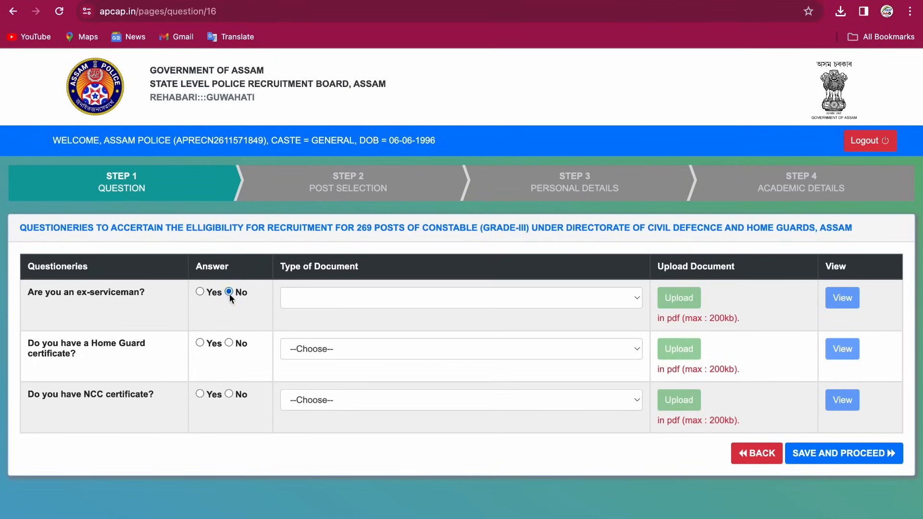
pyautogui.click(199, 342)
pyautogui.click(358, 350)
pyautogui.click(358, 364)
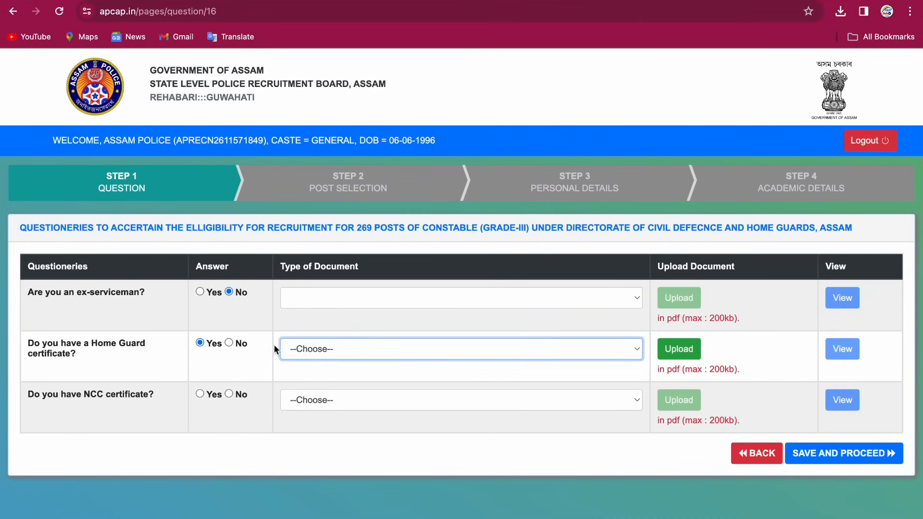
pyautogui.click(228, 342)
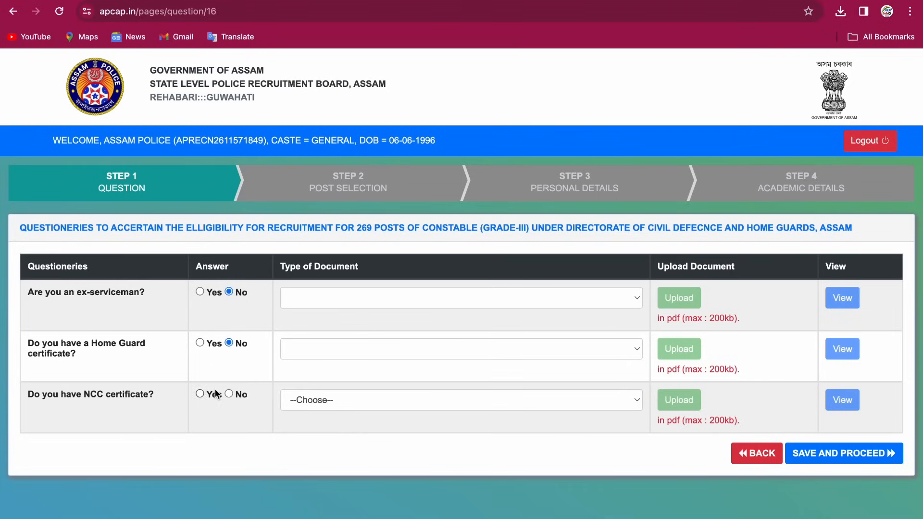
# - Answer Yes for NCC and set its document type to NCC 'B' Certificate
pyautogui.click(199, 393)
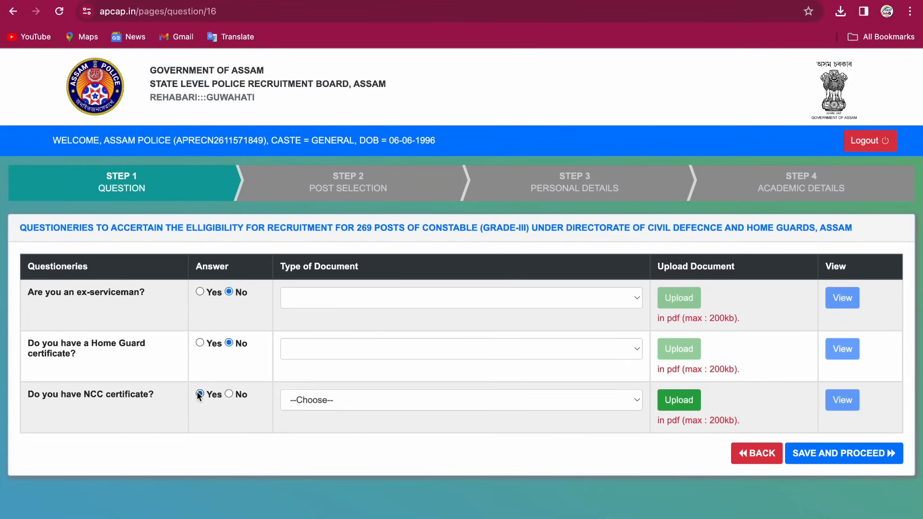
pyautogui.click(378, 400)
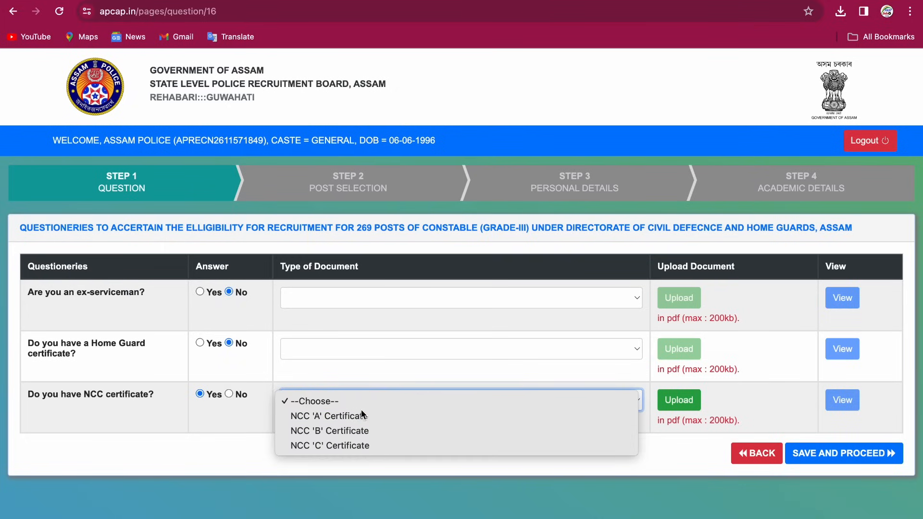
pyautogui.click(361, 412)
pyautogui.click(361, 409)
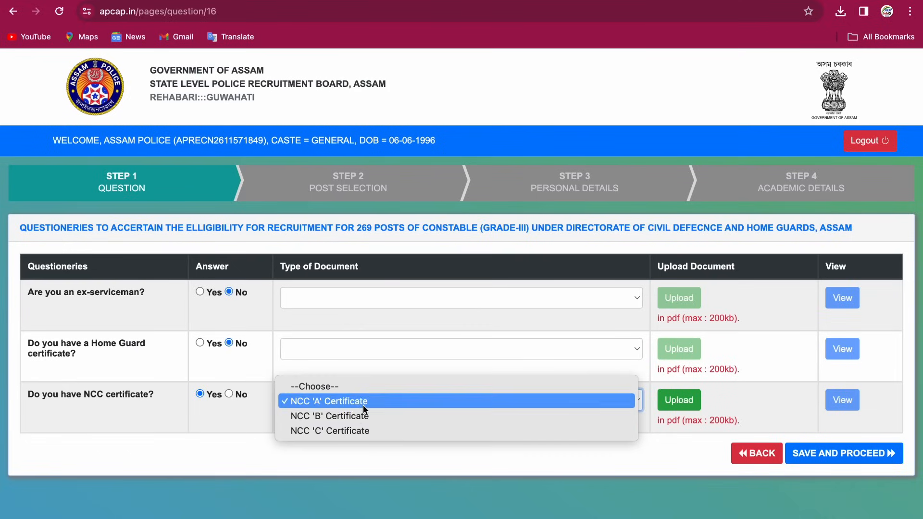
pyautogui.click(360, 417)
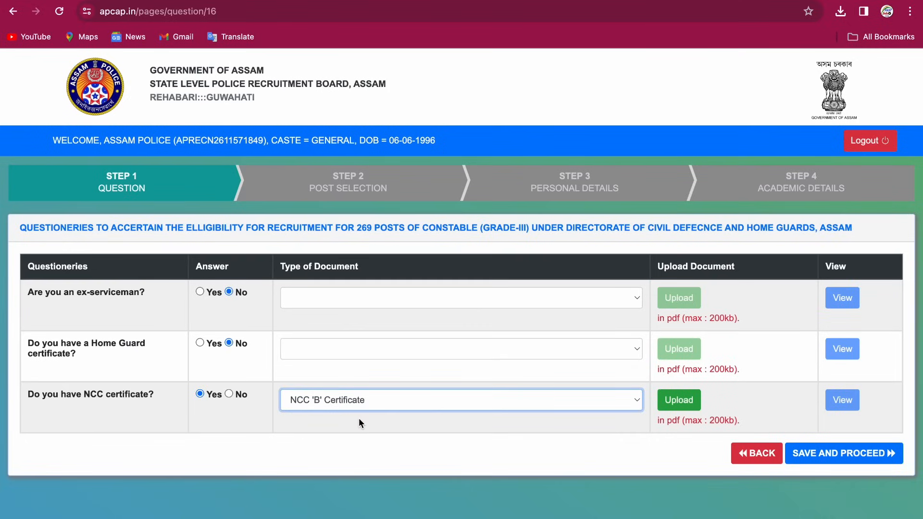
# - Upload PicsArt_05-14-11.pdf from the Downloads folder into the NCC certificate row
pyautogui.click(684, 400)
pyautogui.scroll(-3, 595, 285)
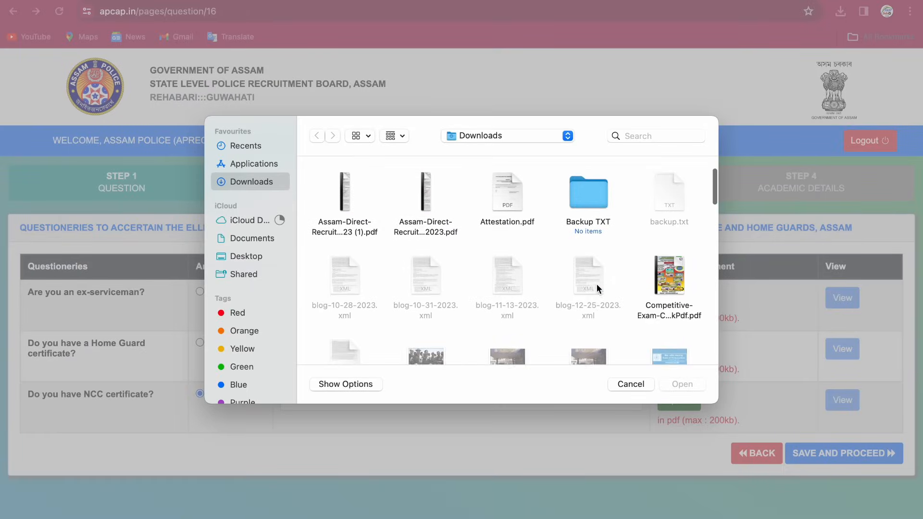
pyautogui.scroll(5, 596, 284)
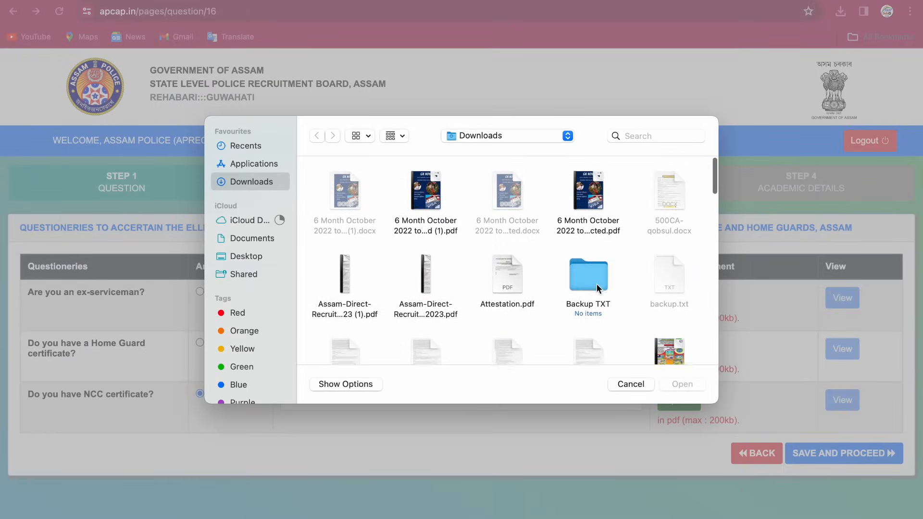
pyautogui.scroll(-5, 595, 282)
pyautogui.scroll(-10, 596, 282)
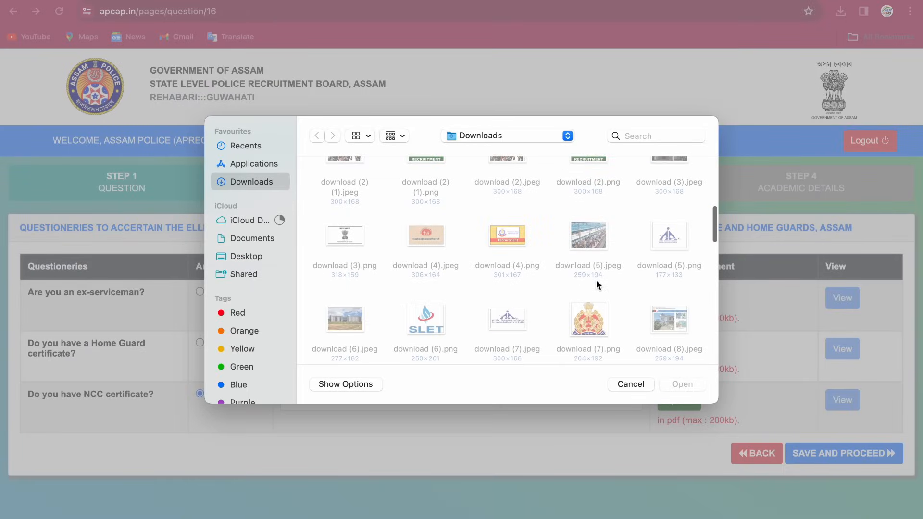
pyautogui.scroll(-10, 596, 284)
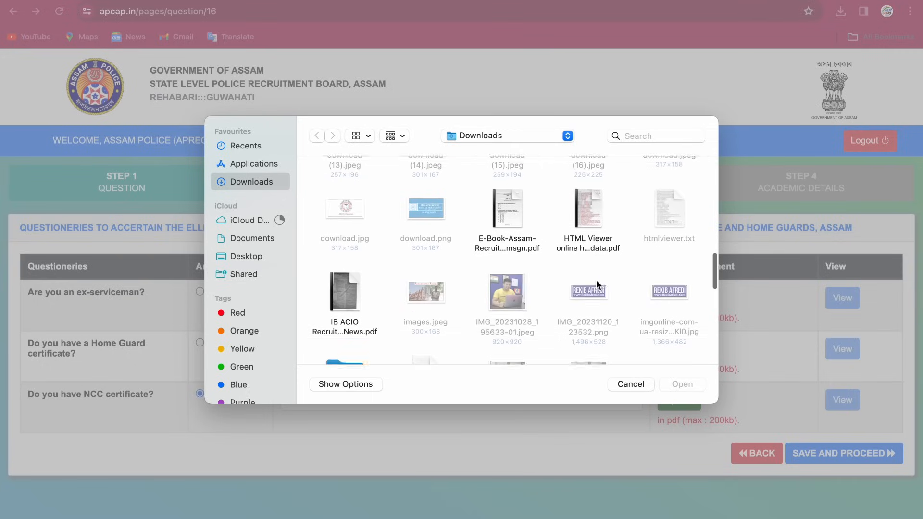
pyautogui.scroll(-10, 596, 284)
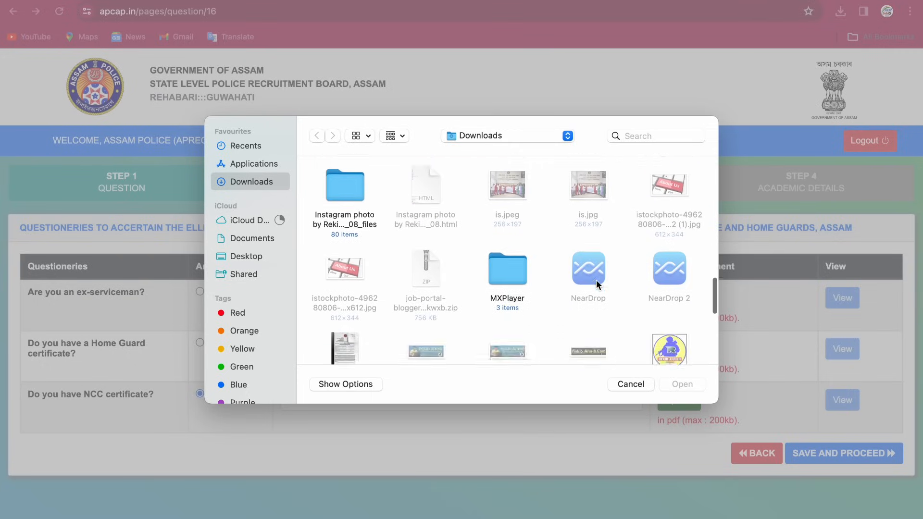
pyautogui.scroll(-10, 596, 284)
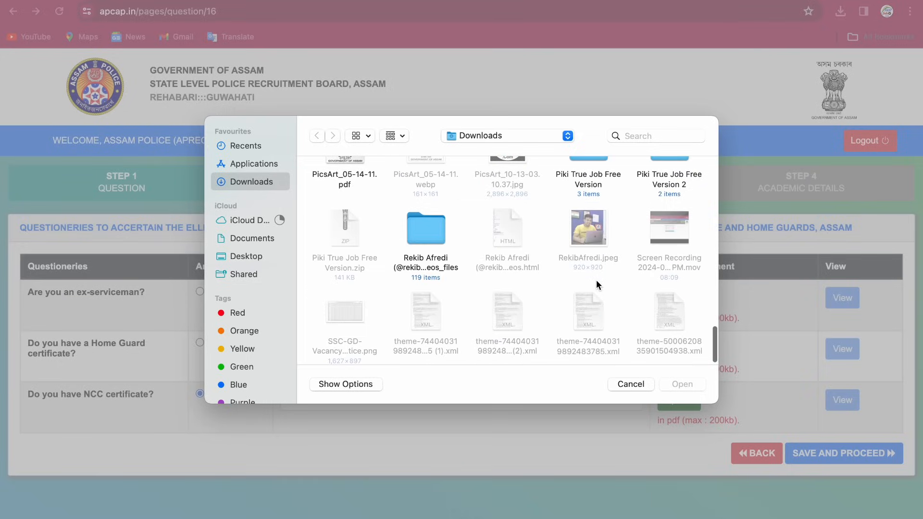
pyautogui.scroll(2, 596, 284)
pyautogui.click(344, 186)
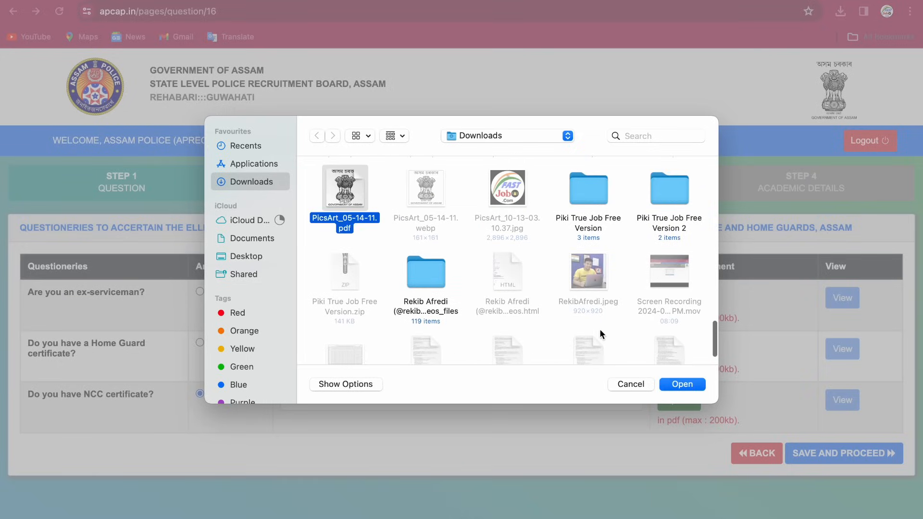
pyautogui.click(681, 384)
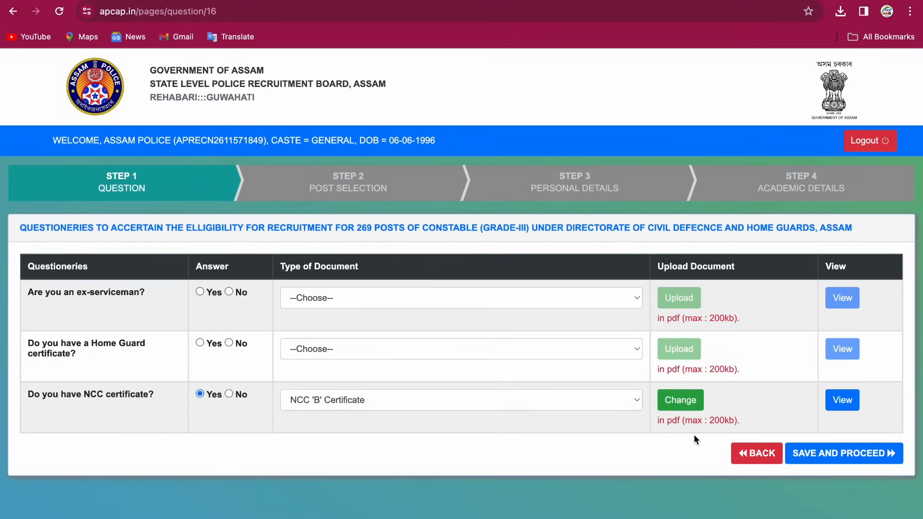
# - Save the questionnaire, pick Constable (Grade III) as post preference, and proceed to Personal Details
pyautogui.click(829, 459)
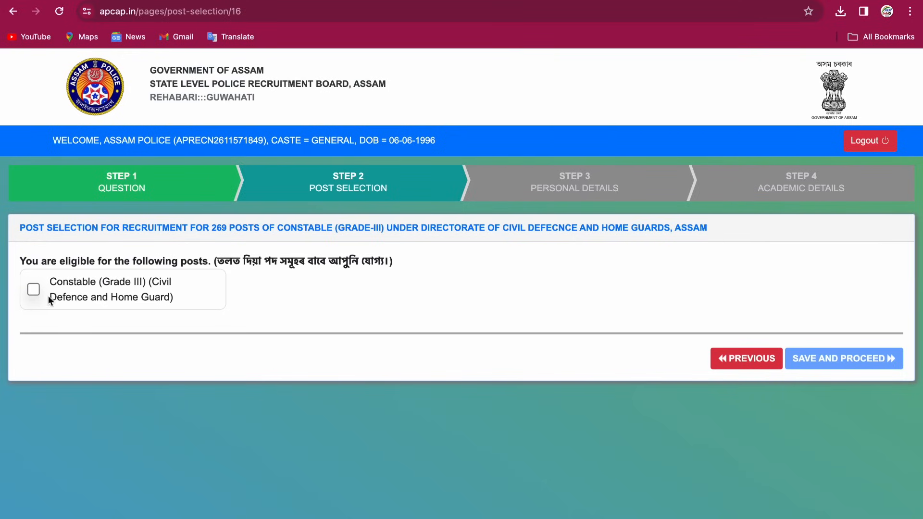
pyautogui.click(34, 290)
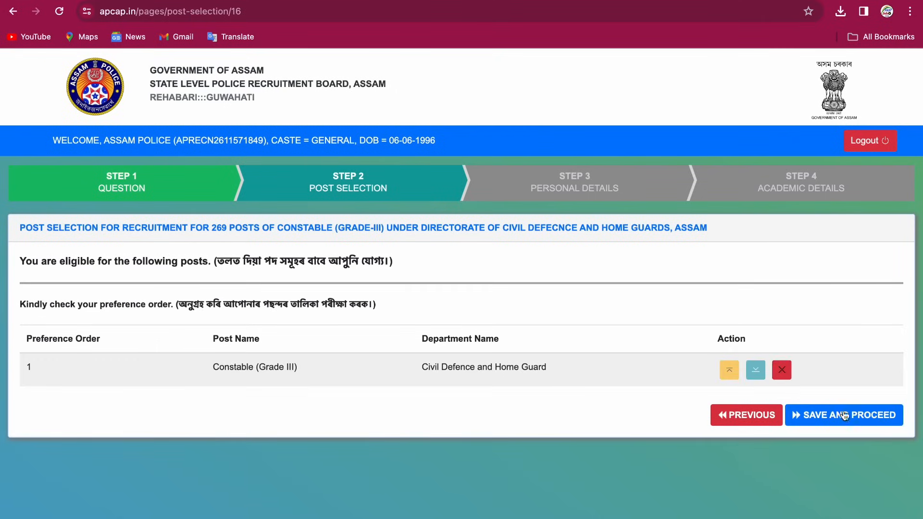
pyautogui.click(844, 415)
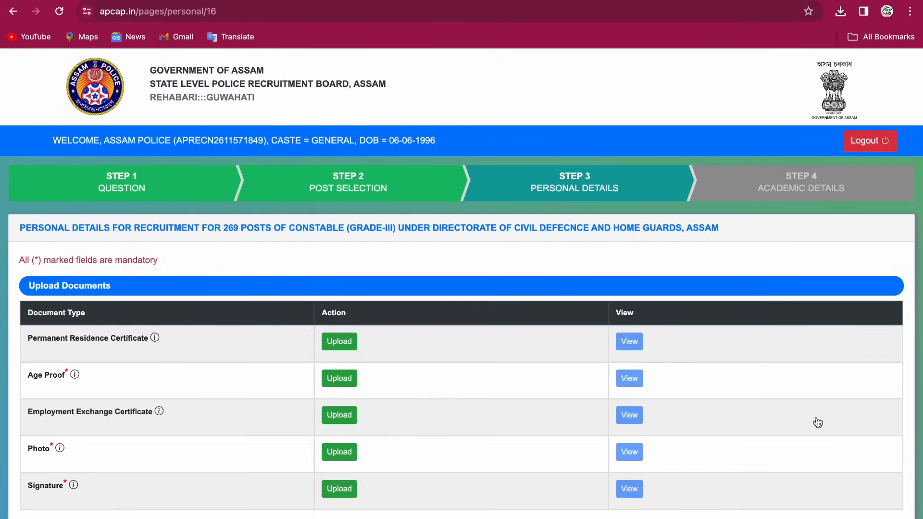
# - Attach PicsArt_05-14-11.pdf from Downloads in the Age Proof row of Personal Details
pyautogui.scroll(-2, 817, 422)
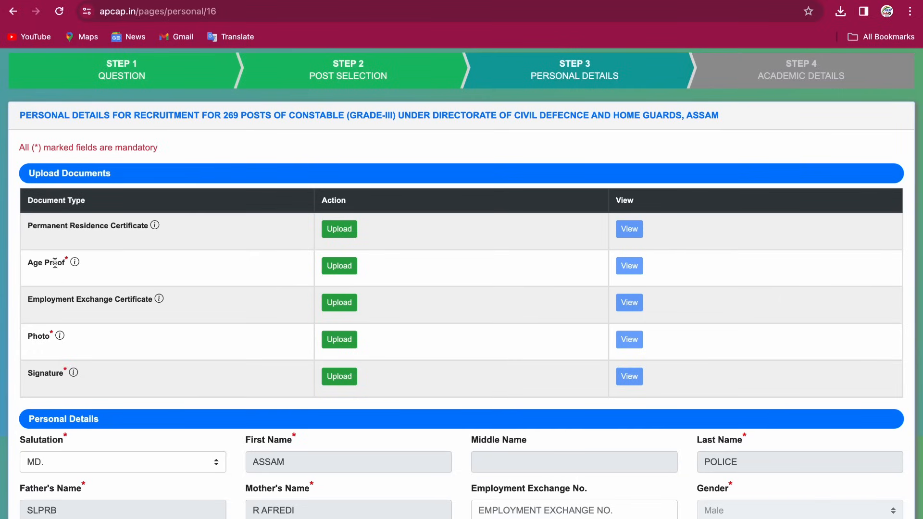
pyautogui.click(339, 266)
pyautogui.scroll(-15, 404, 289)
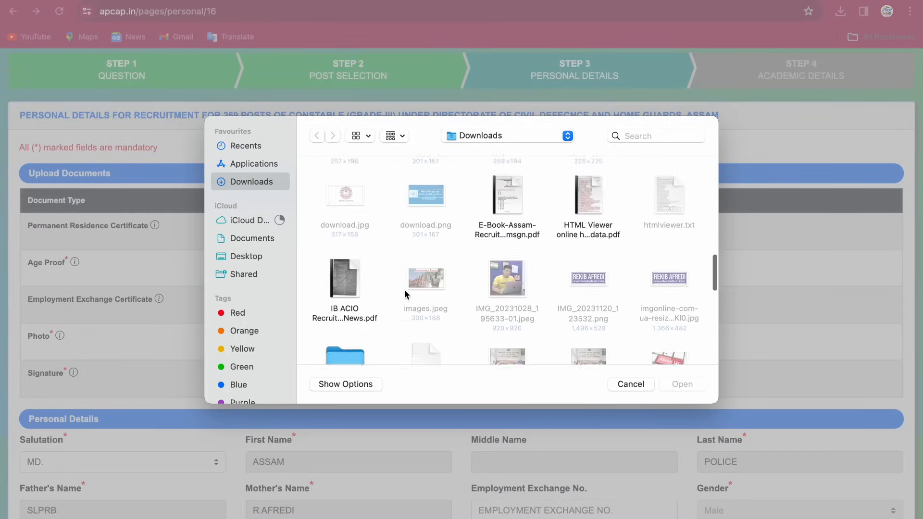
pyautogui.scroll(-3, 404, 290)
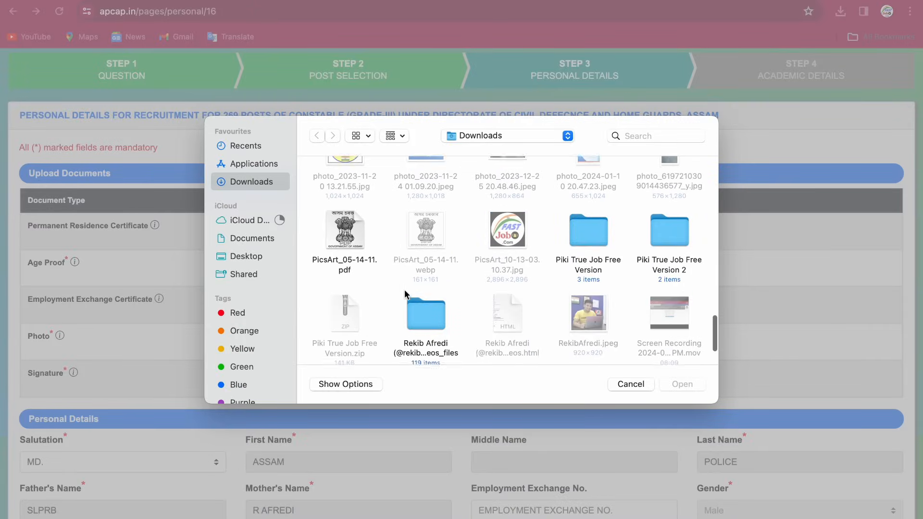
pyautogui.click(347, 243)
pyautogui.click(682, 385)
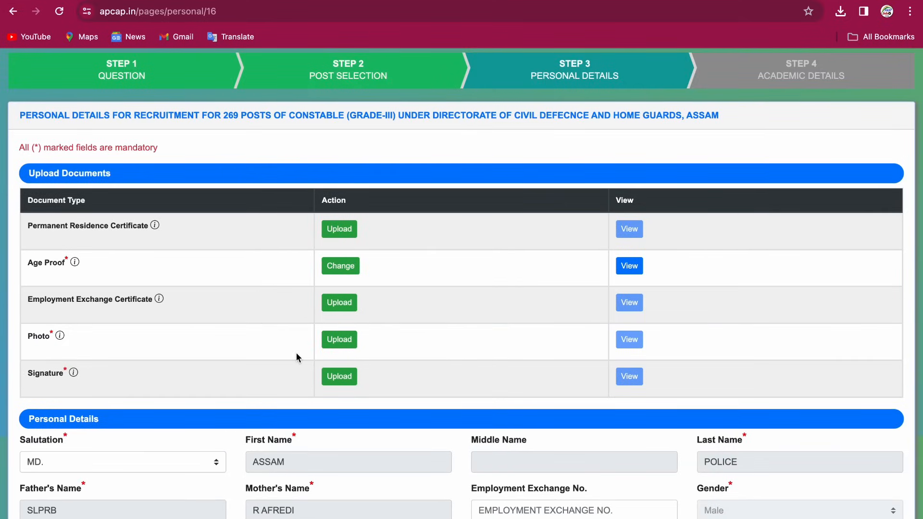
pyautogui.scroll(-1, 296, 353)
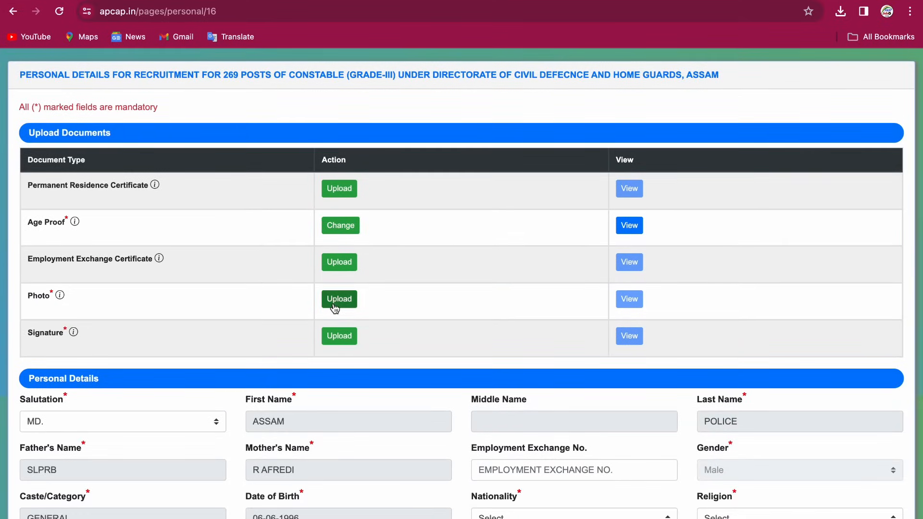
# - Upload download (8).png as the Photo document and dismiss the success message
pyautogui.click(334, 305)
pyautogui.scroll(-5, 488, 288)
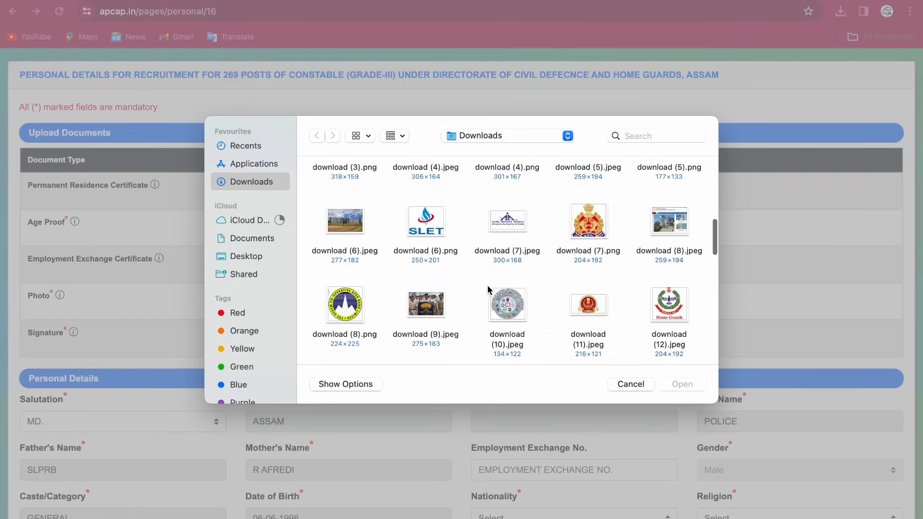
pyautogui.scroll(-1, 488, 288)
pyautogui.click(346, 291)
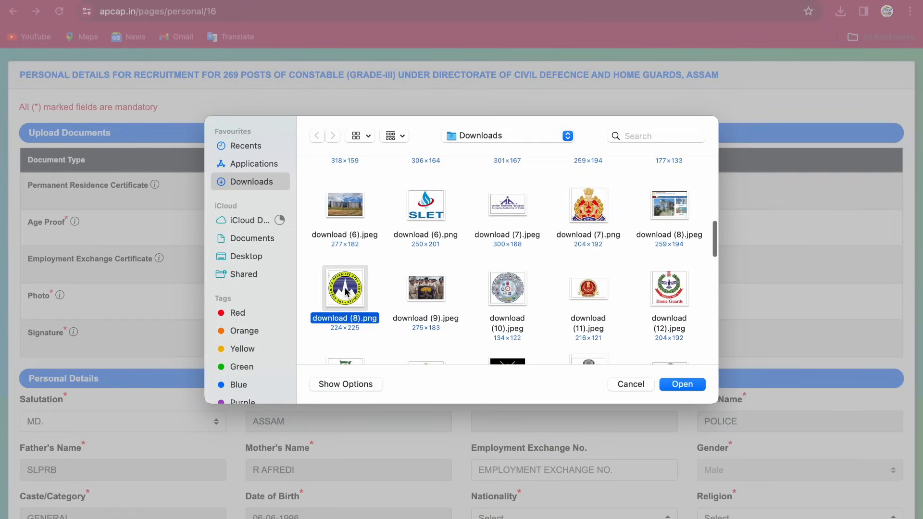
pyautogui.click(683, 384)
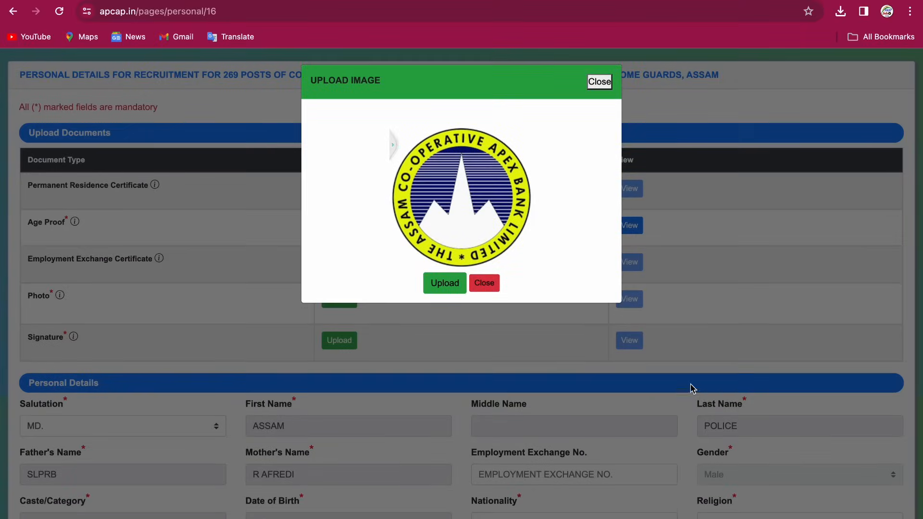
pyautogui.click(447, 283)
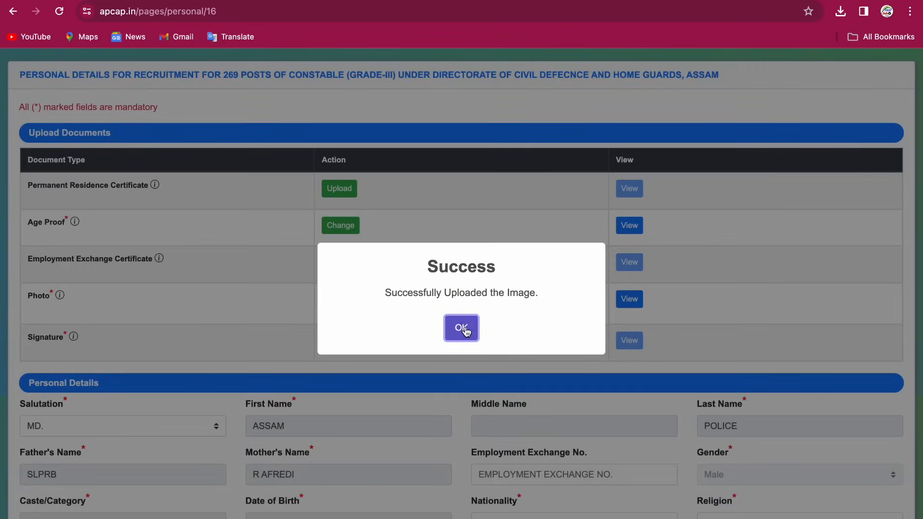
pyautogui.click(462, 327)
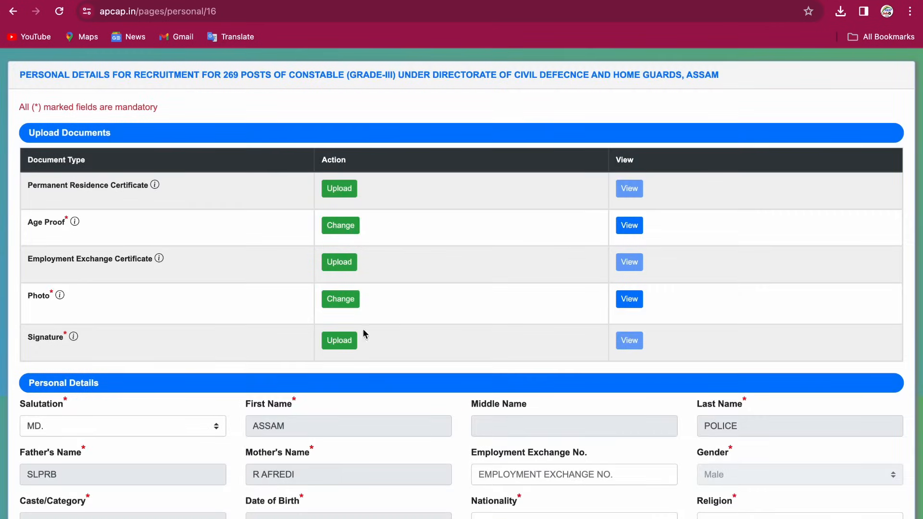
# - Upload download (8).png as the Signature document and dismiss the success message
pyautogui.click(336, 341)
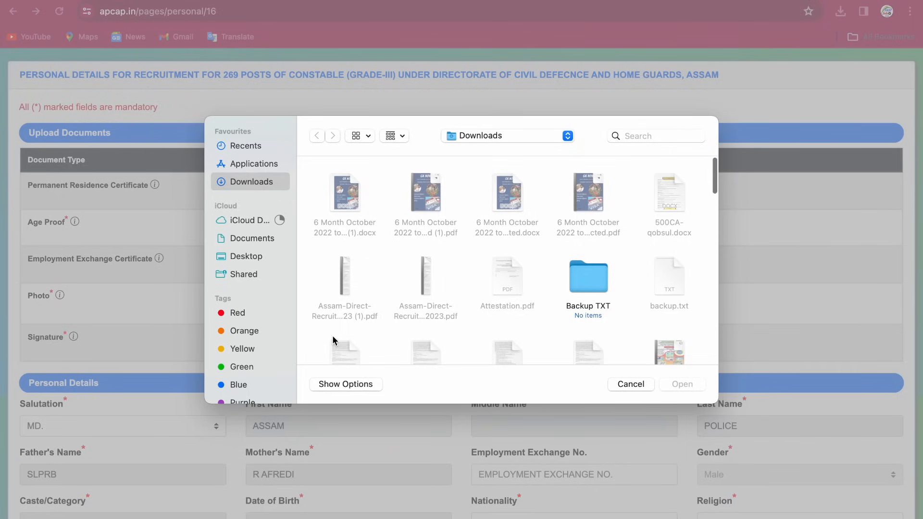
pyautogui.scroll(-20, 464, 274)
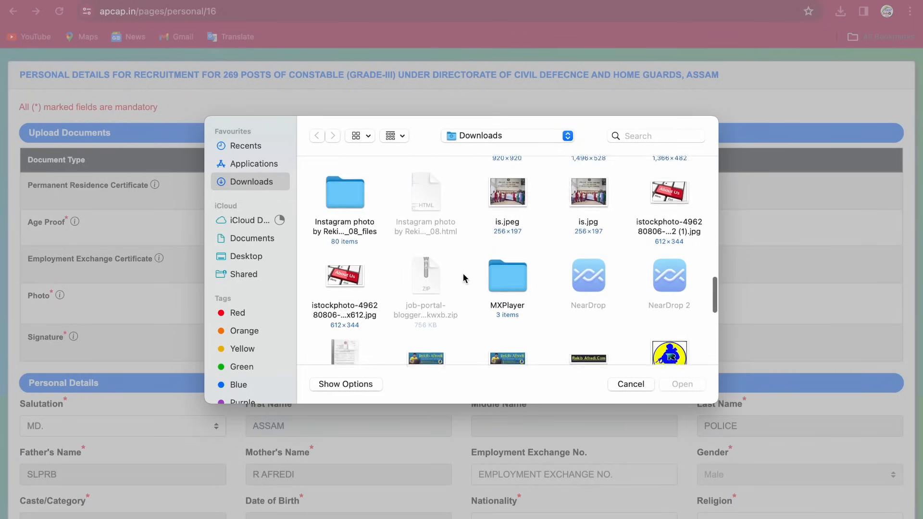
pyautogui.scroll(-10, 464, 277)
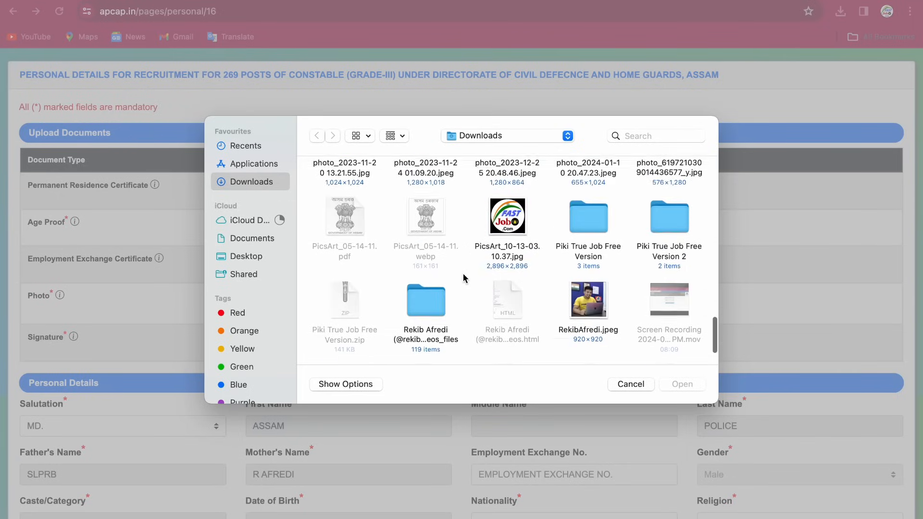
pyautogui.scroll(10, 463, 278)
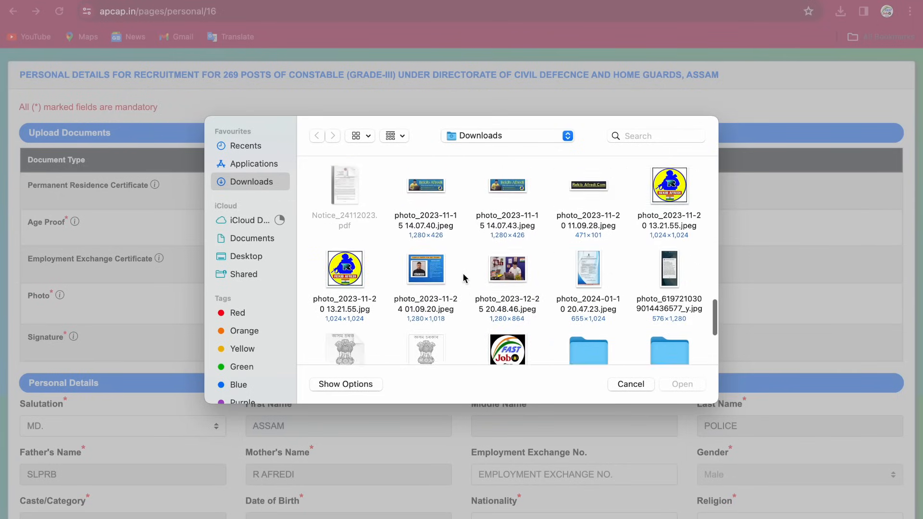
pyautogui.scroll(10, 462, 278)
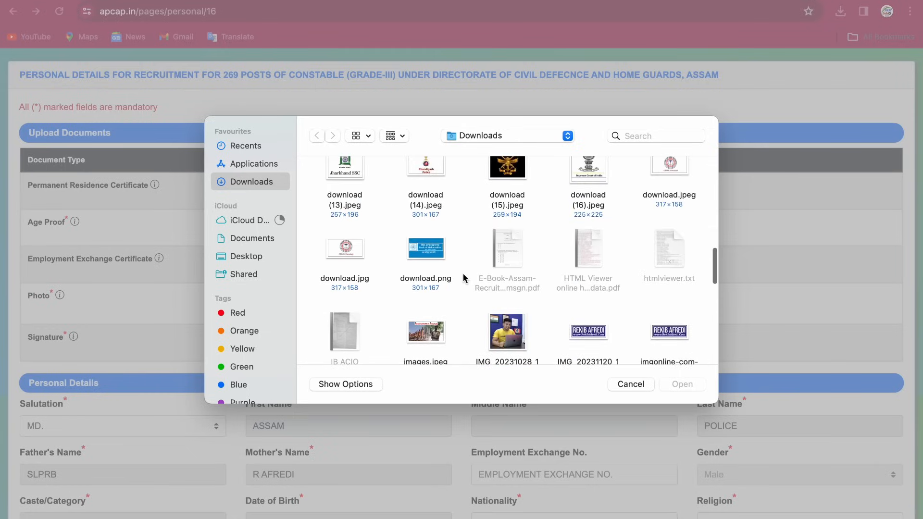
pyautogui.scroll(2, 463, 278)
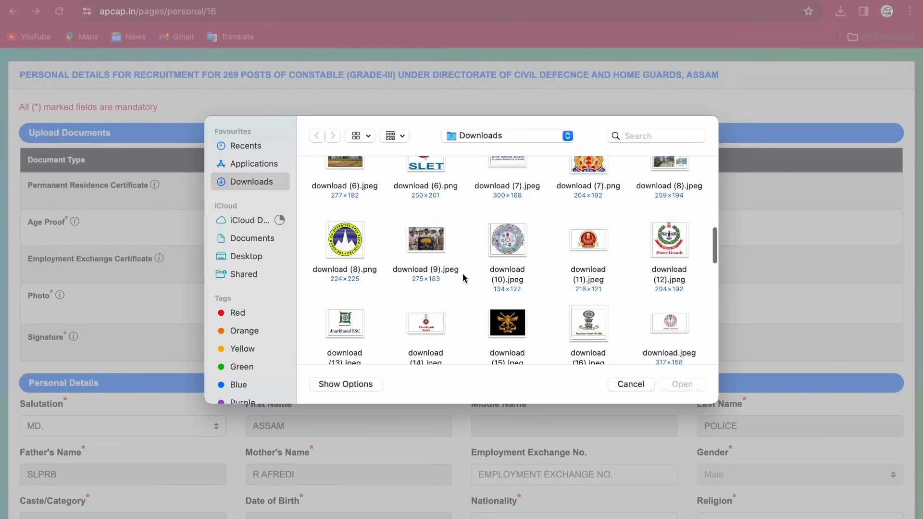
pyautogui.click(346, 254)
pyautogui.click(682, 385)
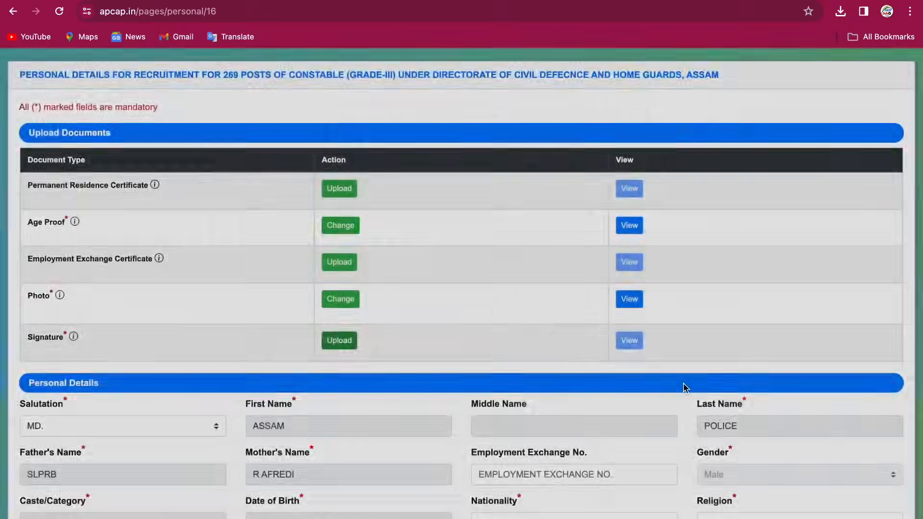
pyautogui.click(462, 281)
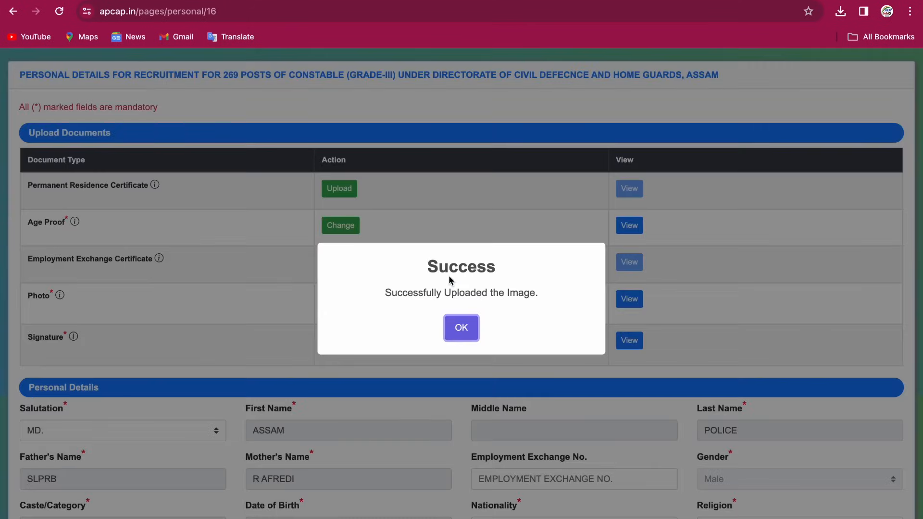
pyautogui.click(461, 327)
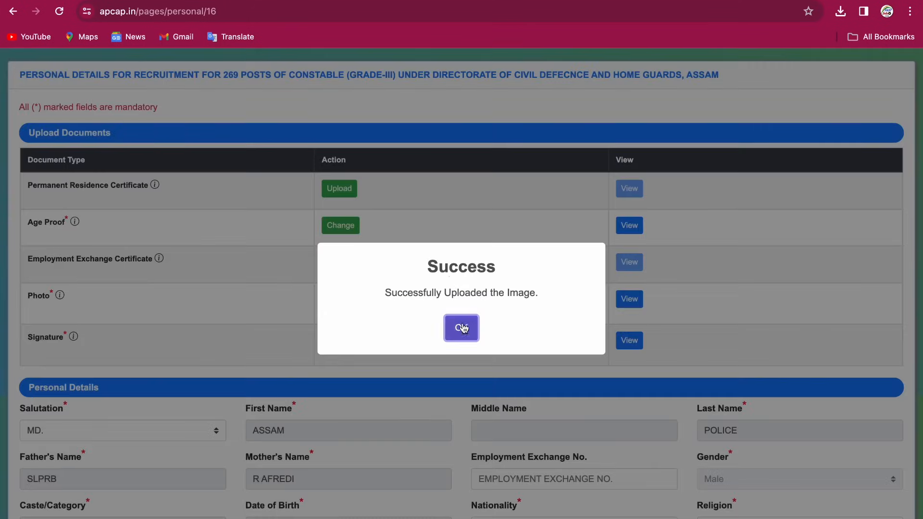
pyautogui.scroll(-3, 462, 323)
pyautogui.scroll(-1, 462, 322)
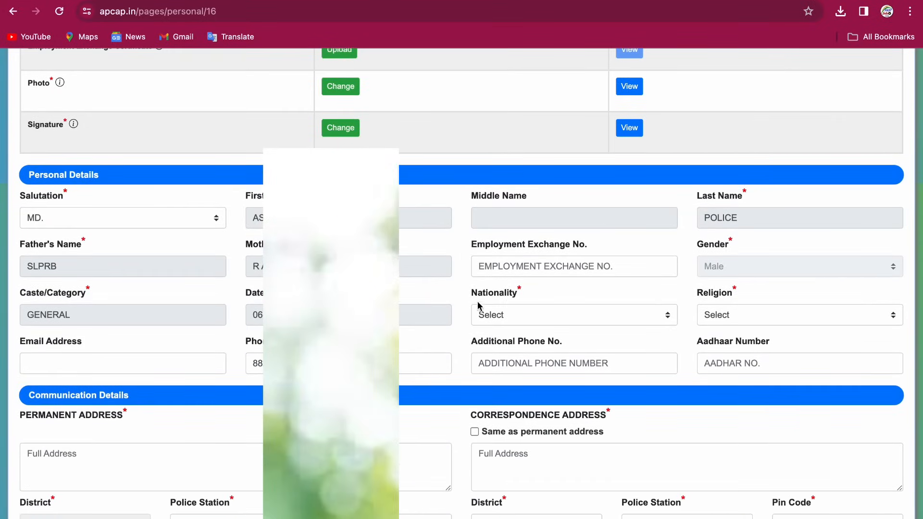
# - Choose Indian in the Nationality dropdown and Islam in the Religion dropdown
pyautogui.click(527, 314)
pyautogui.click(521, 331)
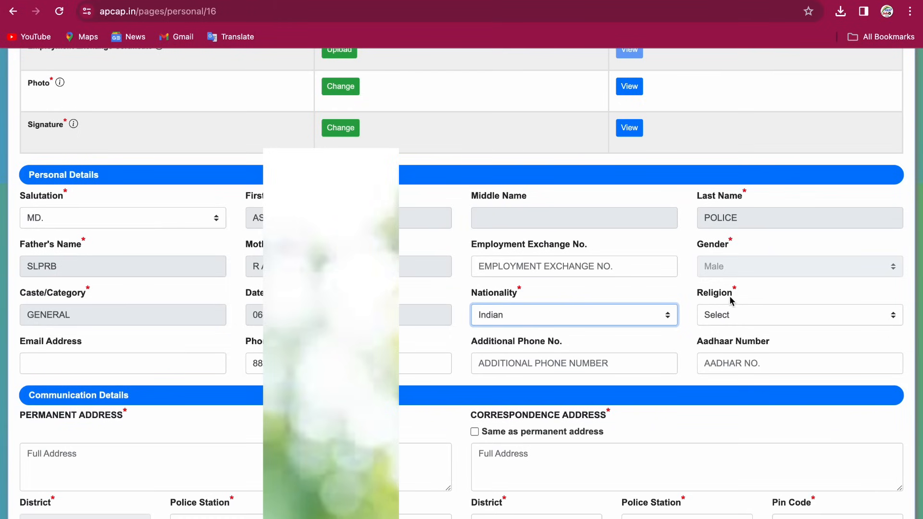
pyautogui.click(744, 314)
pyautogui.click(744, 345)
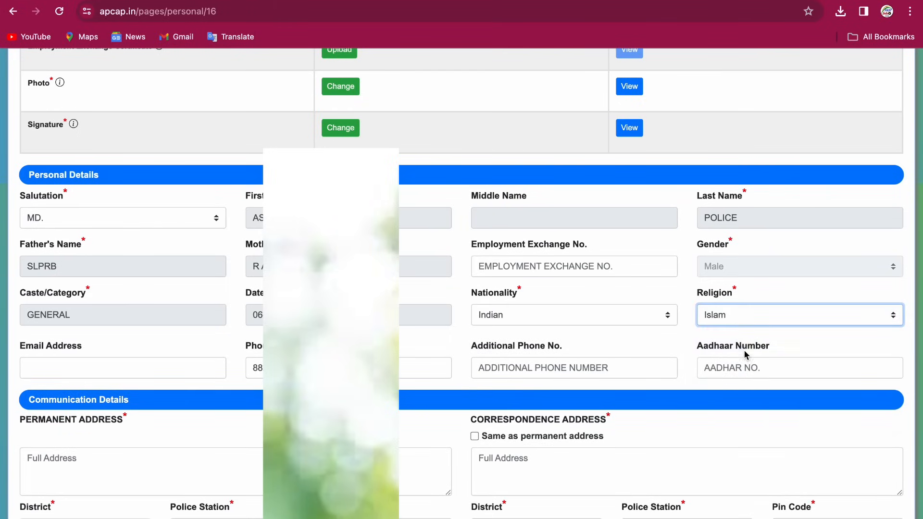
pyautogui.click(761, 314)
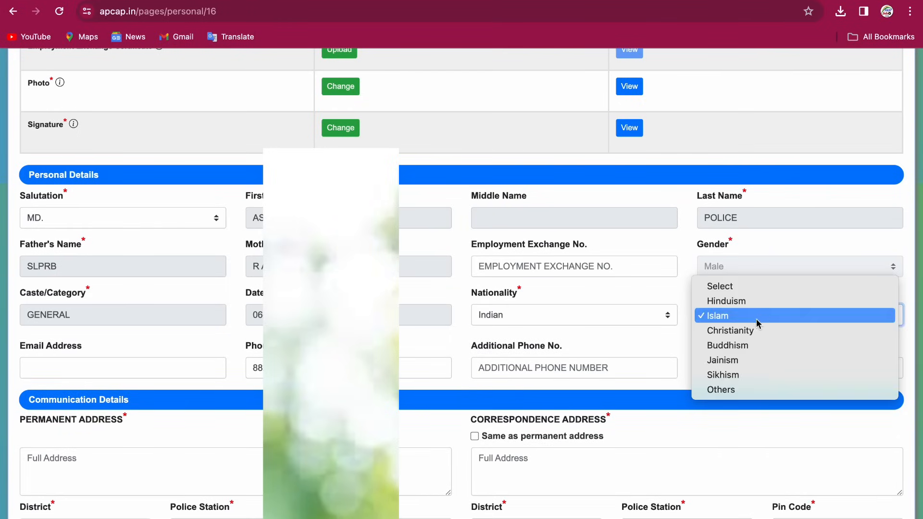
pyautogui.click(753, 319)
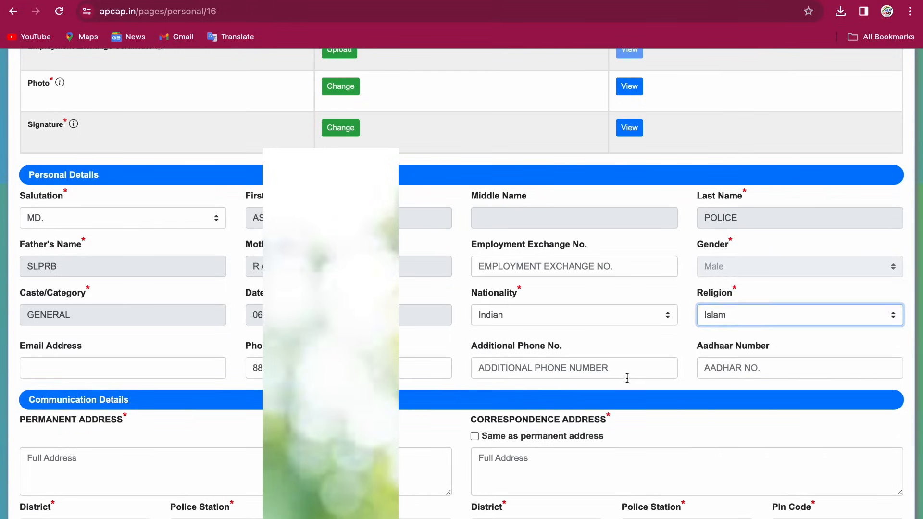
pyautogui.scroll(-3, 626, 378)
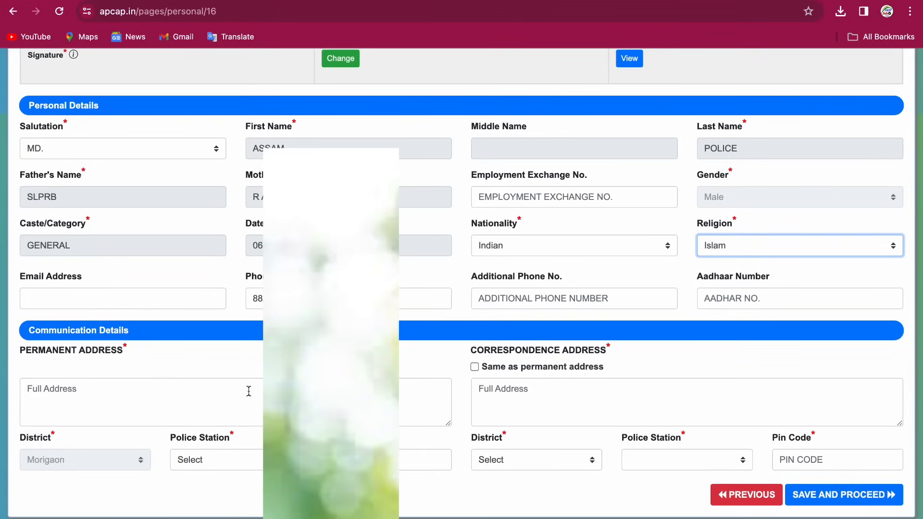
# - Fill the permanent address with district Morigaon, Mikirbheta PS and pin code 782142
pyautogui.click(233, 397)
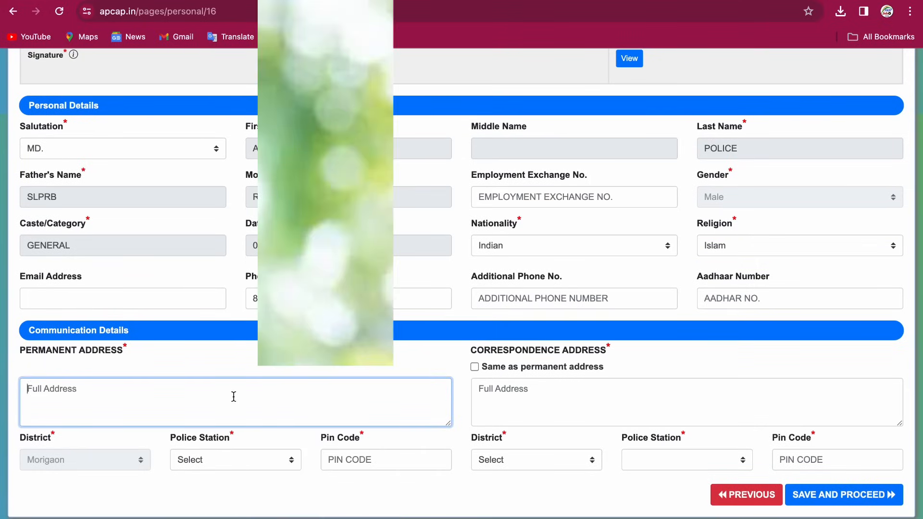
pyautogui.write('morigaon, Assam')
pyautogui.click(215, 463)
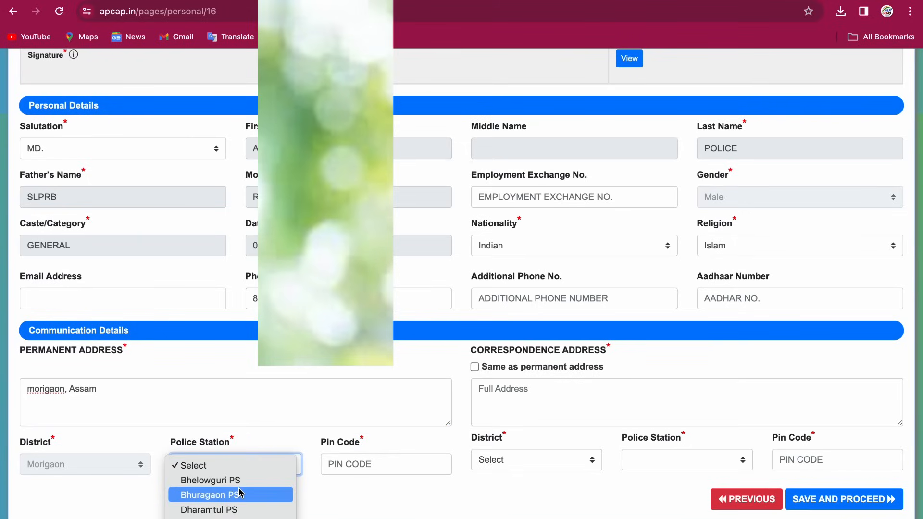
pyautogui.scroll(-3, 240, 493)
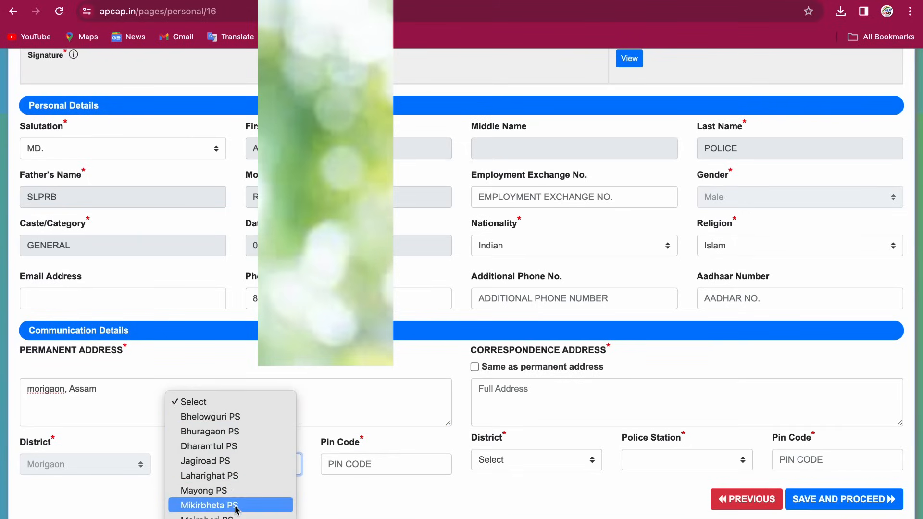
pyautogui.click(237, 505)
pyautogui.click(404, 469)
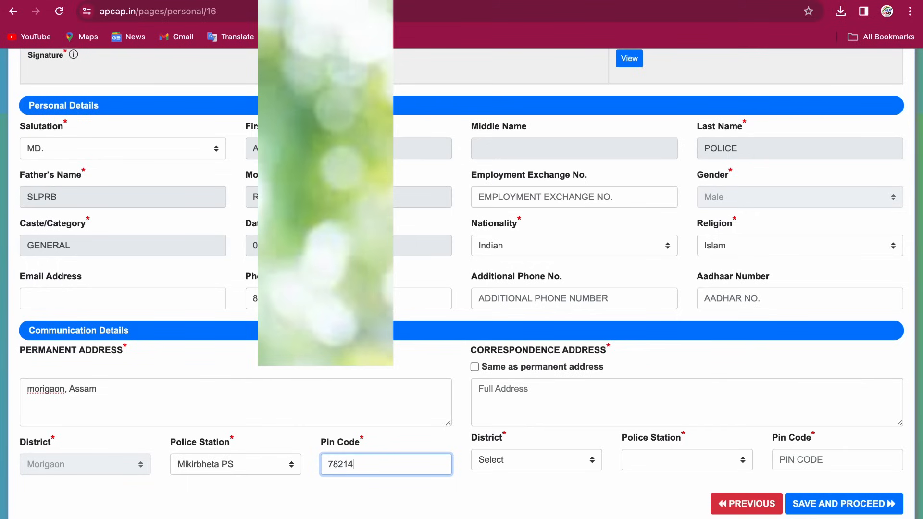
# - Mark the correspondence address as same as permanent, then save and proceed
pyautogui.click(576, 464)
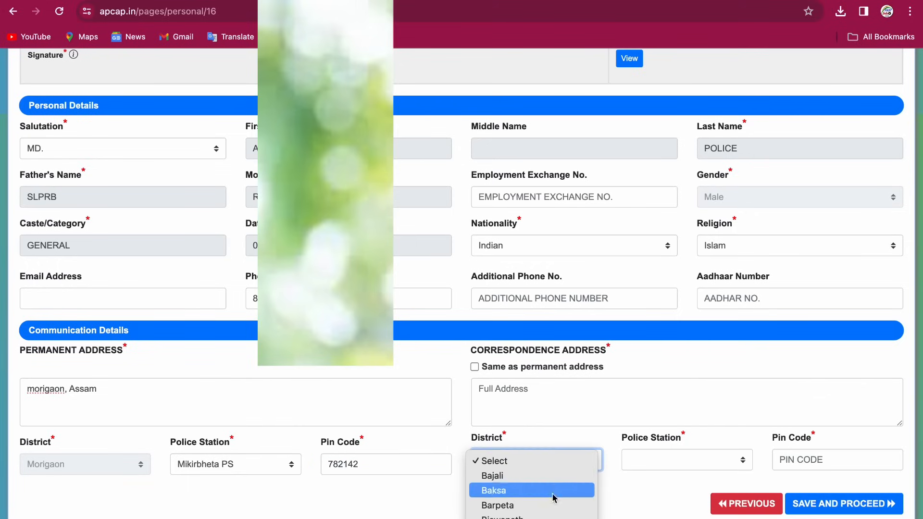
pyautogui.scroll(-5, 550, 501)
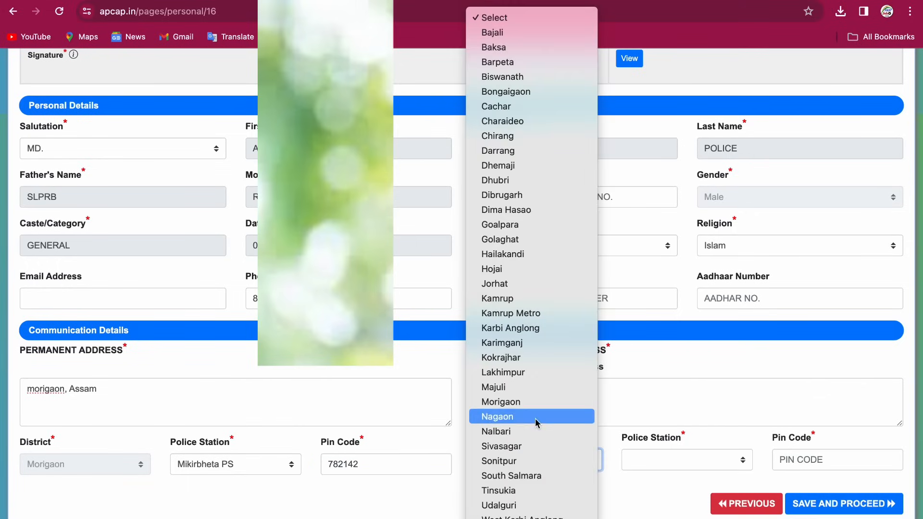
pyautogui.click(534, 405)
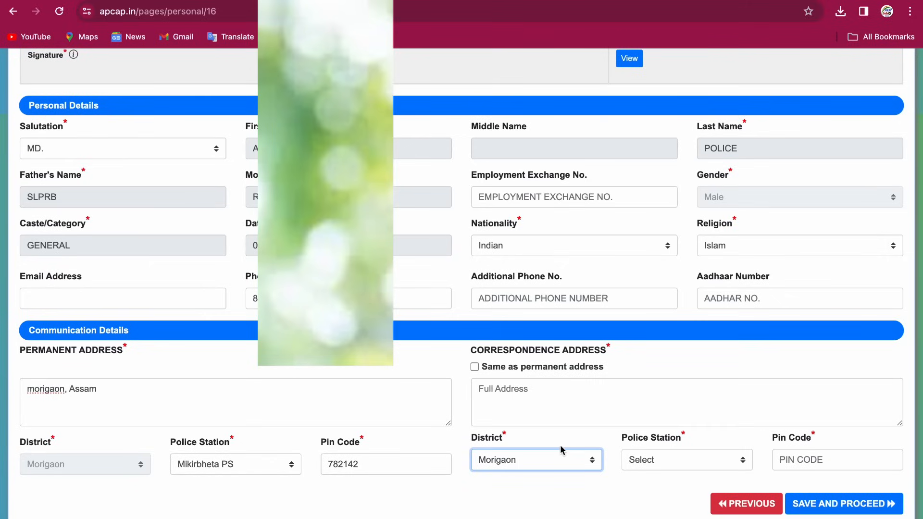
pyautogui.click(662, 461)
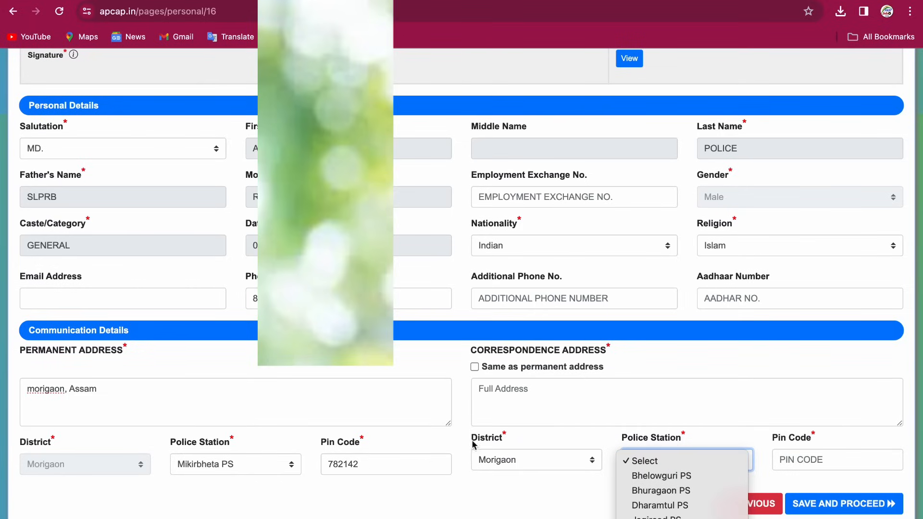
pyautogui.click(475, 369)
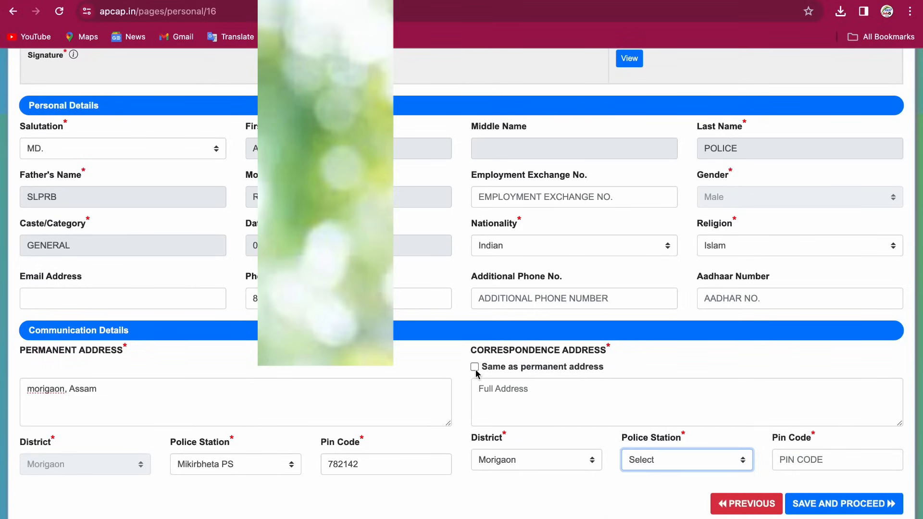
pyautogui.click(475, 367)
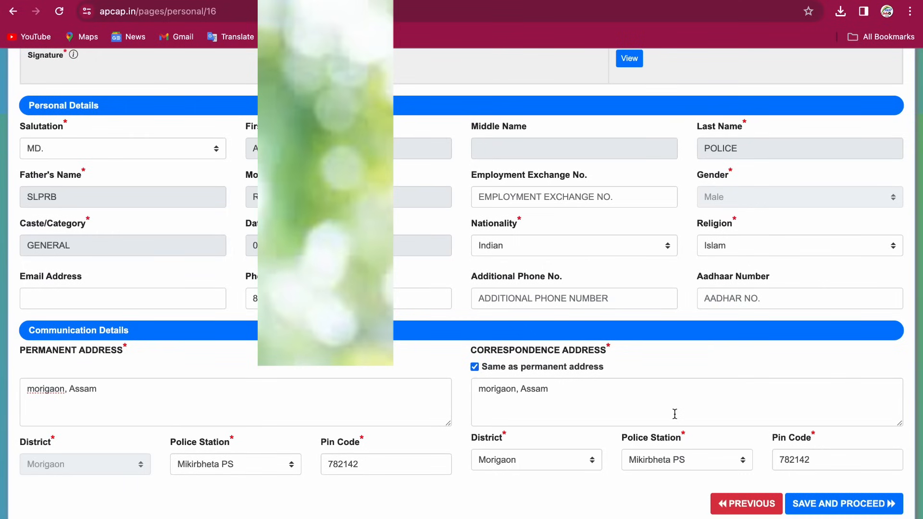
pyautogui.scroll(-1, 674, 414)
pyautogui.scroll(10, 758, 208)
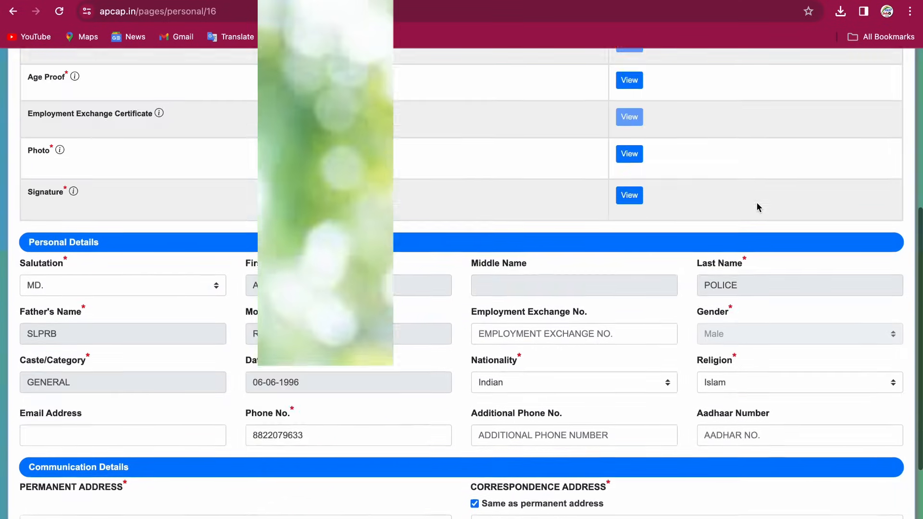
pyautogui.scroll(-10, 758, 206)
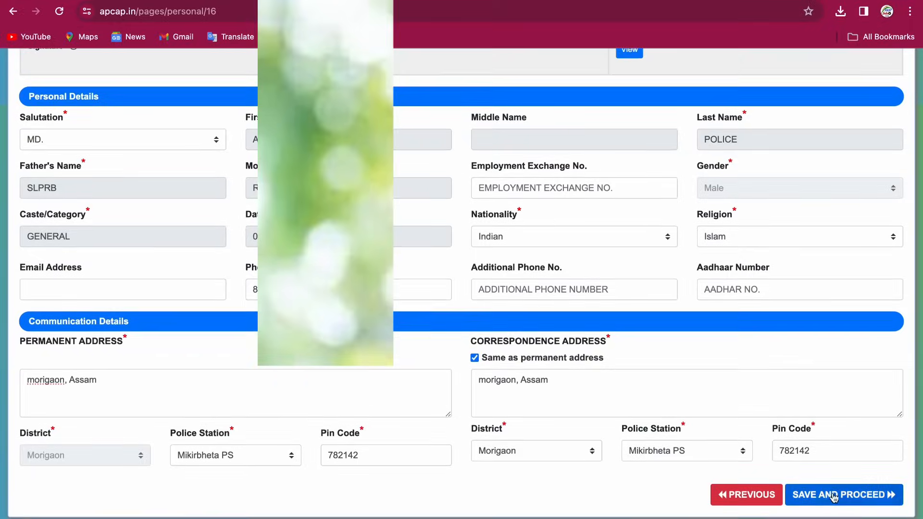
pyautogui.click(830, 494)
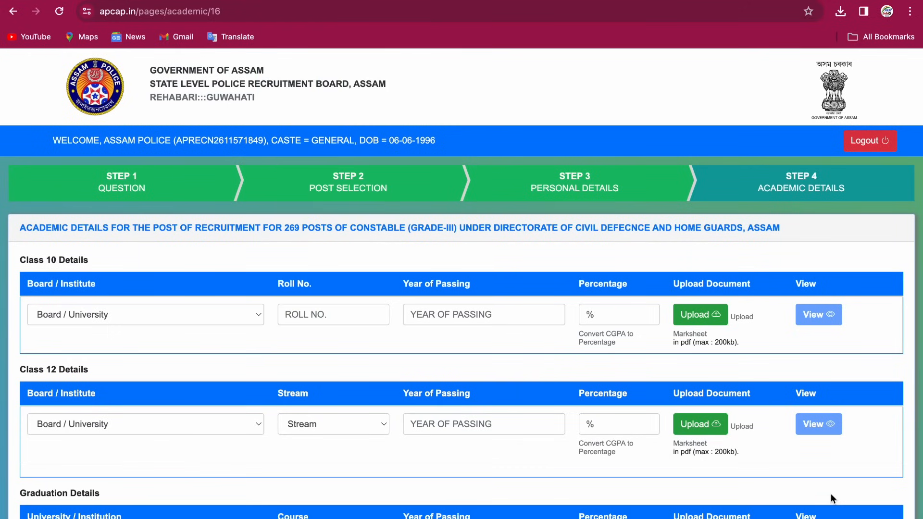
# - Enter Class 10 details: board SEBA, the roll number, passing year 2013, 54 percent
pyautogui.scroll(-5, 830, 494)
pyautogui.scroll(5, 830, 494)
pyautogui.click(164, 313)
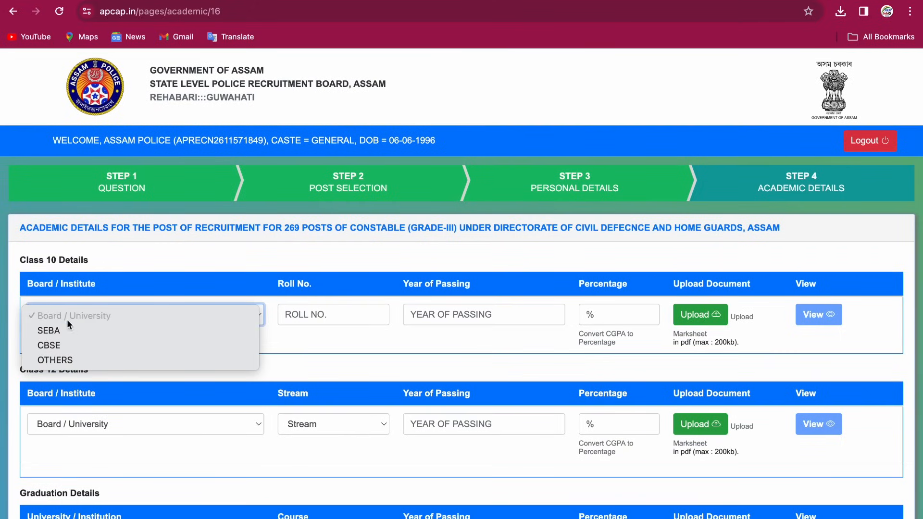
pyautogui.click(57, 332)
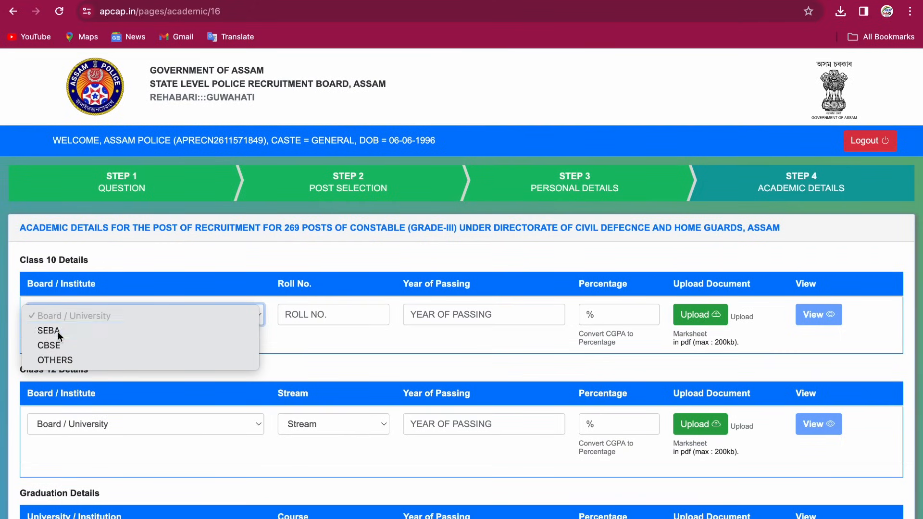
pyautogui.click(313, 316)
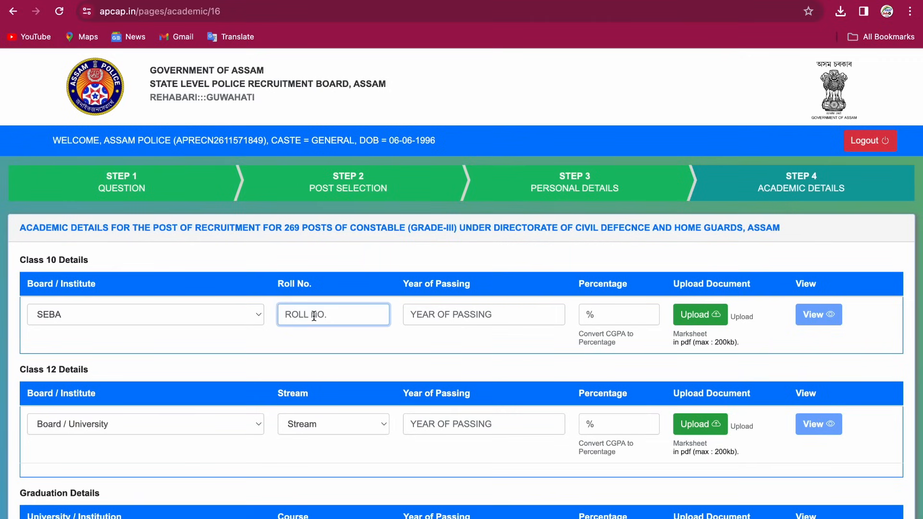
pyautogui.write('0048')
pyautogui.click(442, 316)
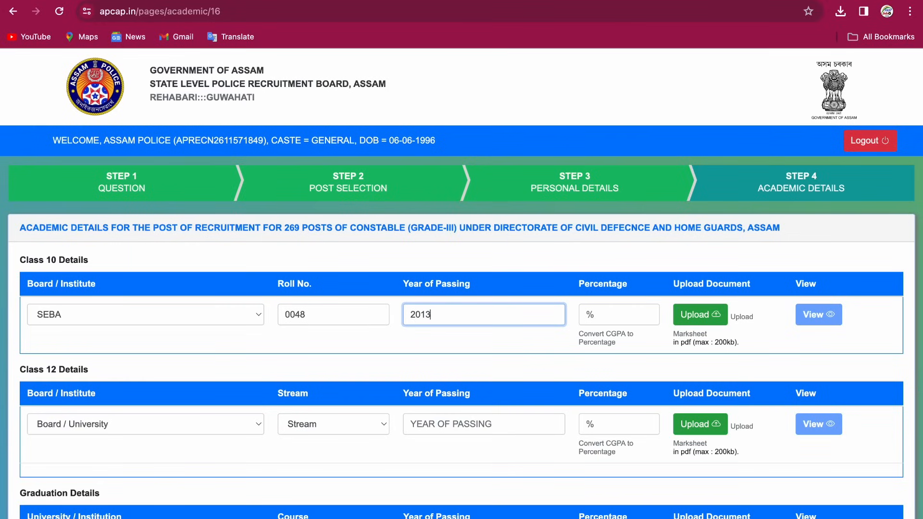
pyautogui.click(618, 310)
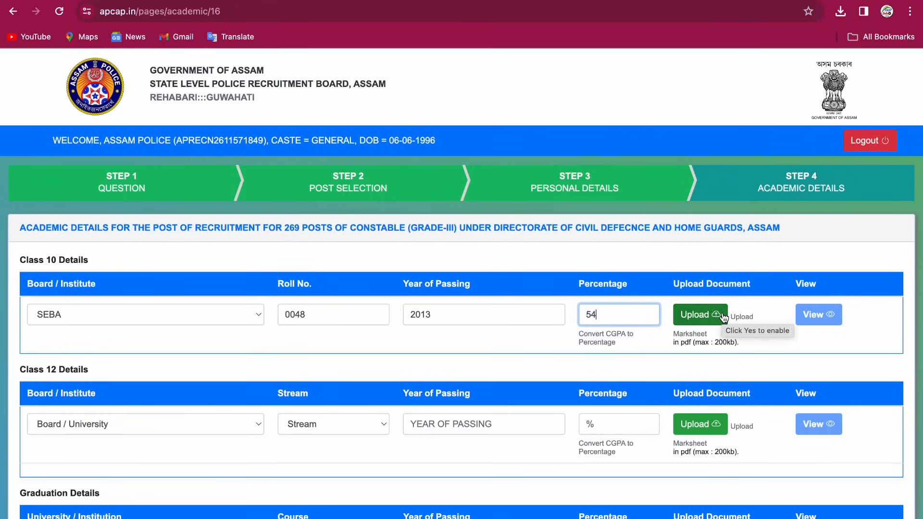
pyautogui.click(691, 315)
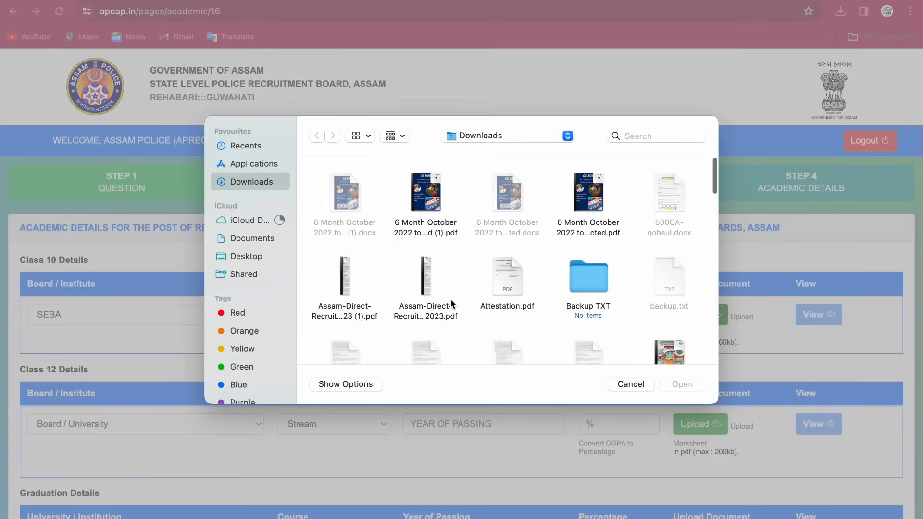
# - Upload PicsArt_05-14-11.pdf as the Class 10 marksheet and close the Success dialog
pyautogui.scroll(-10, 451, 299)
pyautogui.scroll(-8, 451, 298)
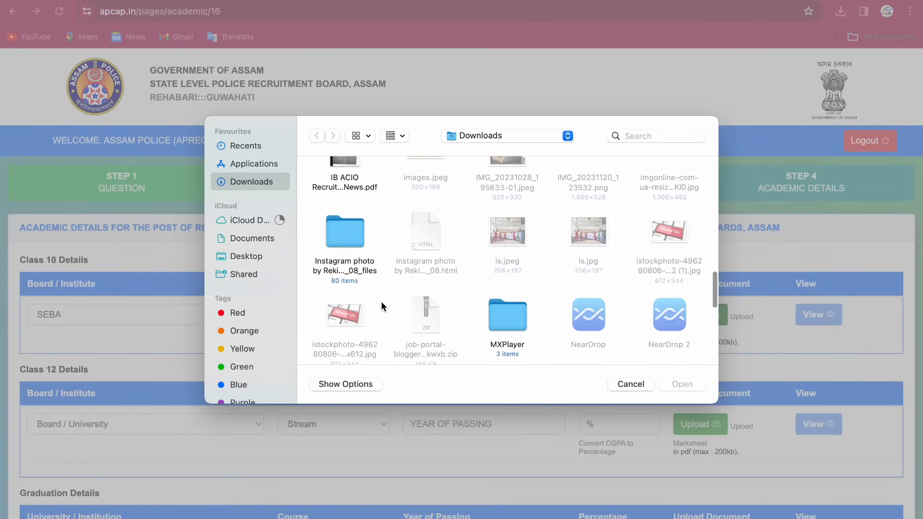
pyautogui.scroll(-10, 382, 301)
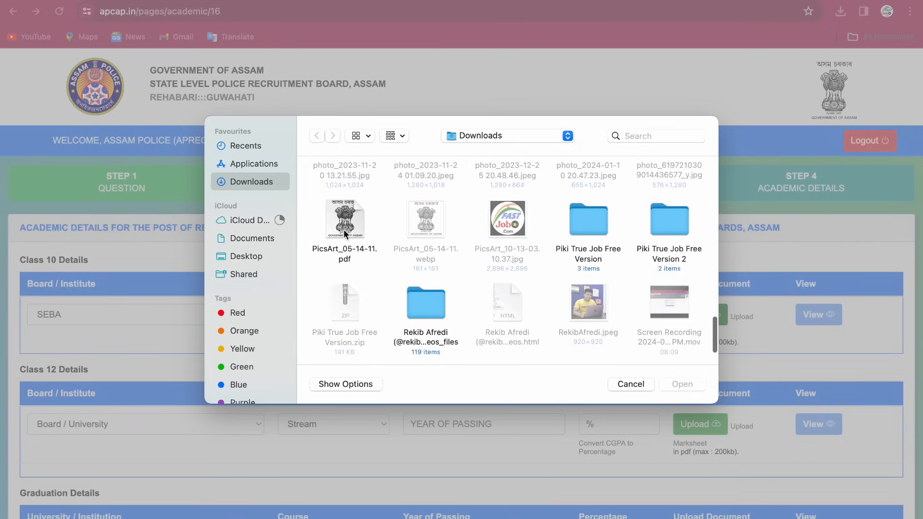
pyautogui.click(344, 229)
pyautogui.click(666, 388)
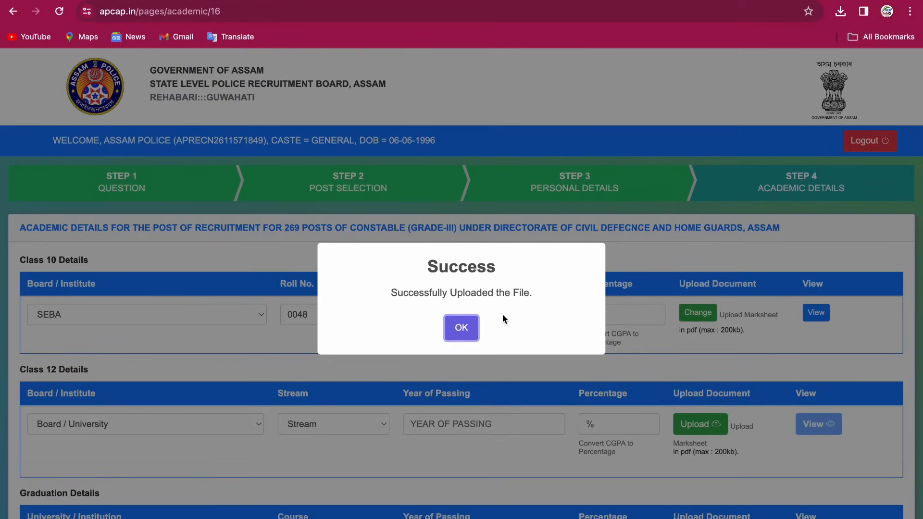
pyautogui.click(461, 328)
pyautogui.scroll(-2, 587, 344)
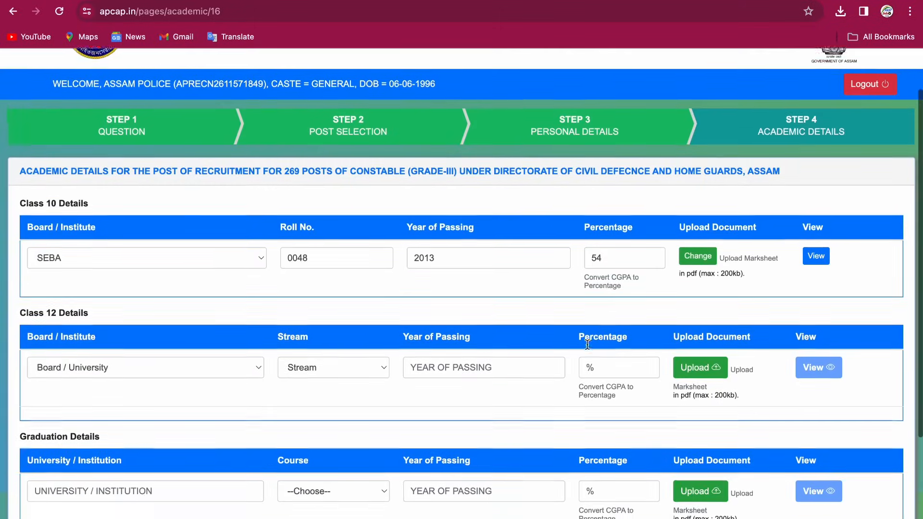
pyautogui.scroll(-2, 165, 295)
# - Enter Class 12 details: board AHSEC, stream ARTS, passing year 2015, 54 percent
pyautogui.click(194, 251)
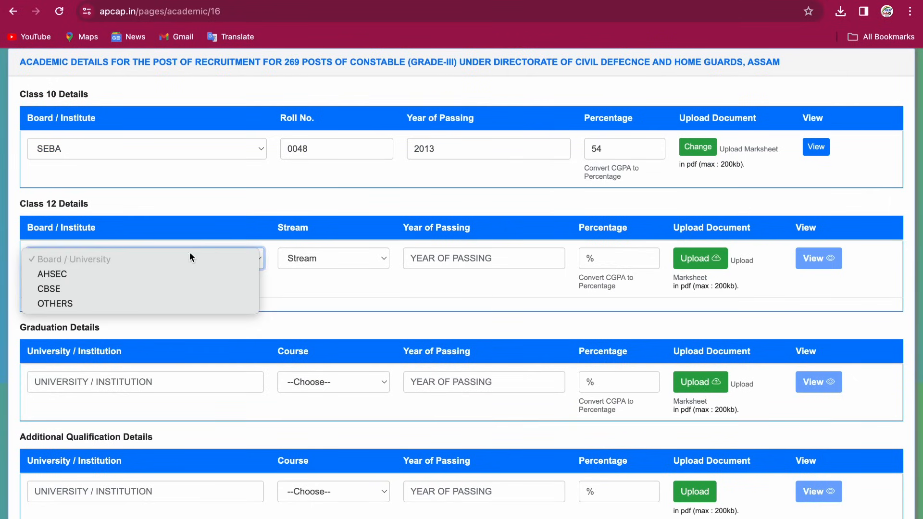
pyautogui.click(76, 273)
pyautogui.click(328, 255)
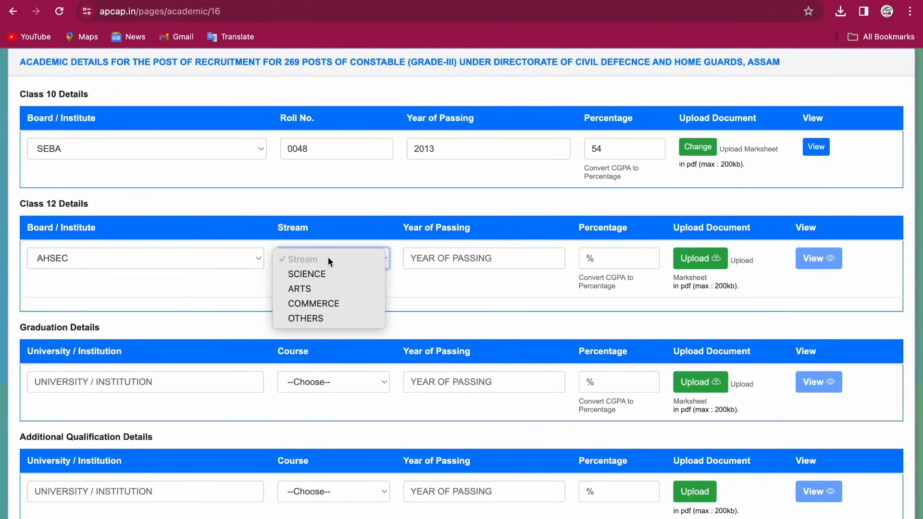
pyautogui.click(327, 289)
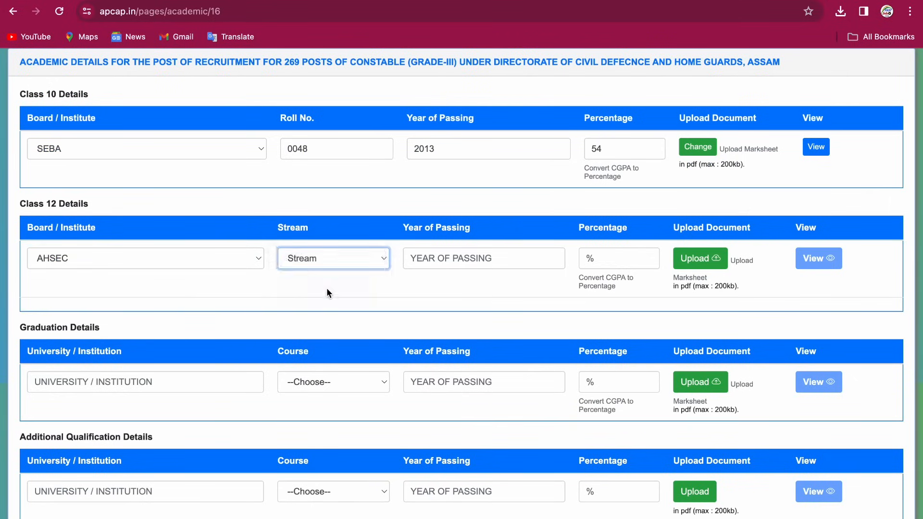
pyautogui.click(459, 256)
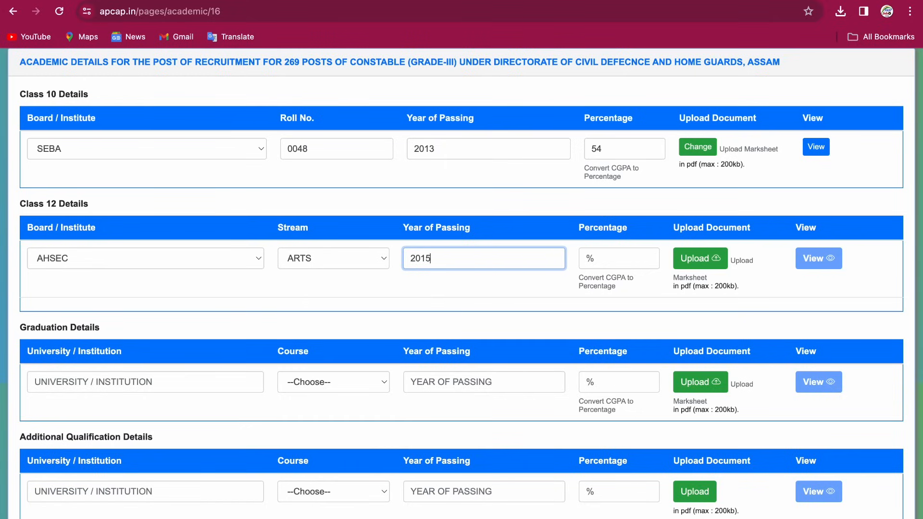
pyautogui.click(641, 266)
pyautogui.write('54')
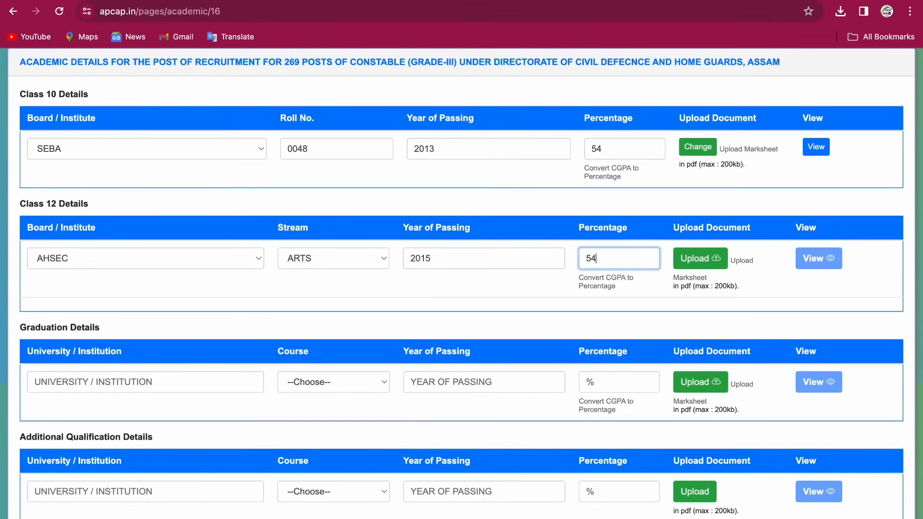
# - Upload PicsArt_05-14-11.pdf as the Class 12 marksheet and dismiss the success message
pyautogui.click(700, 258)
pyautogui.scroll(-10, 436, 319)
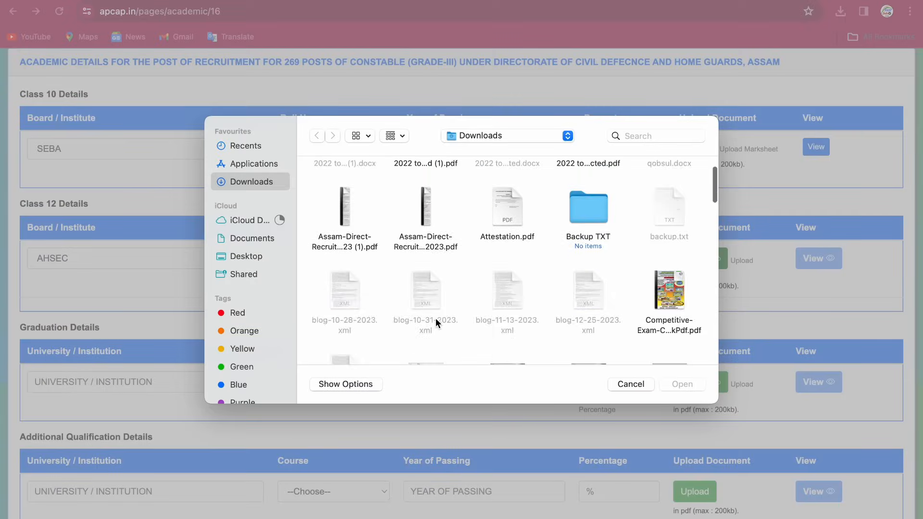
pyautogui.scroll(-10, 435, 318)
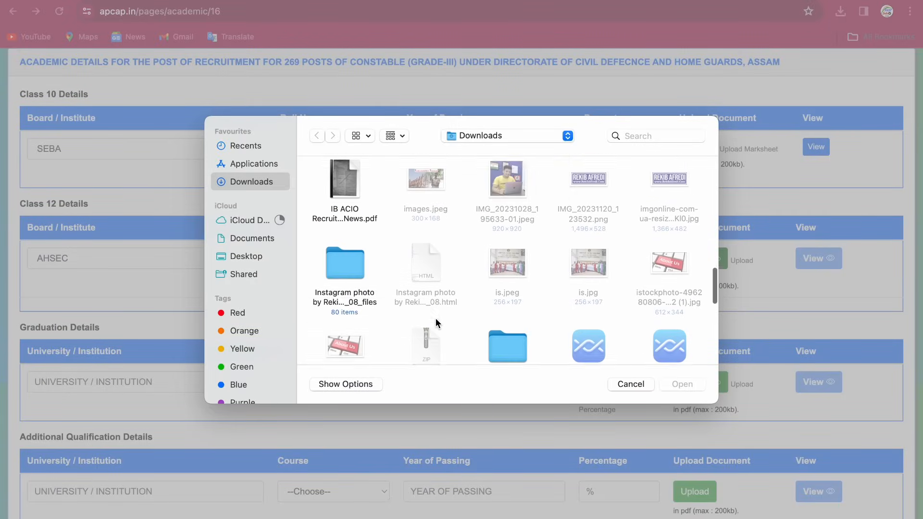
pyautogui.scroll(-8, 435, 318)
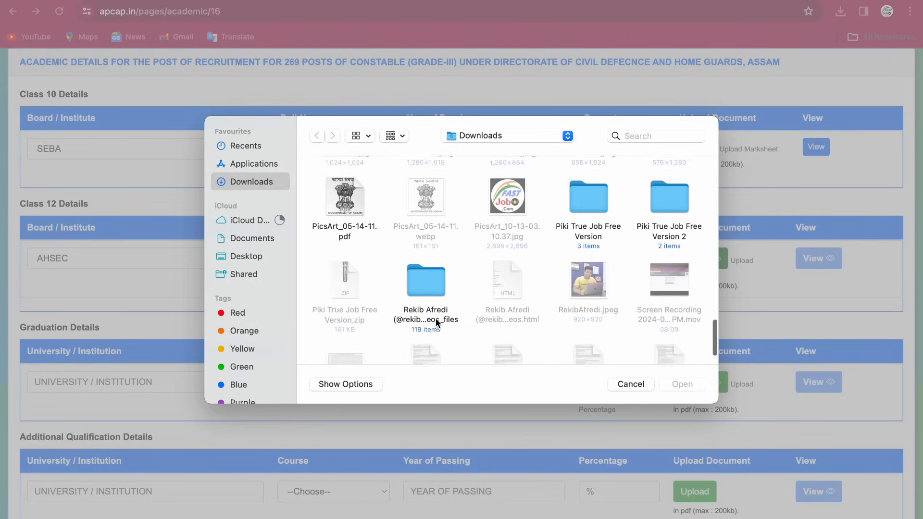
pyautogui.click(343, 211)
pyautogui.click(670, 385)
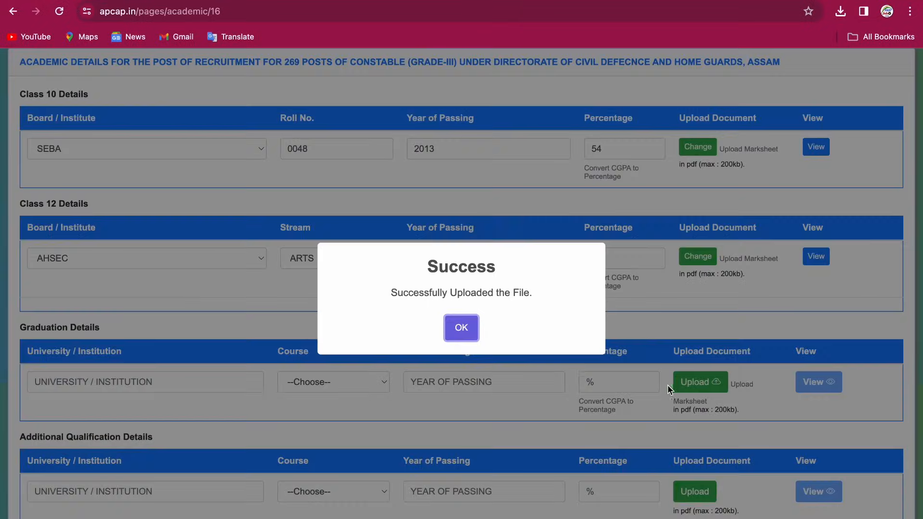
pyautogui.click(469, 326)
# - Enter graduation details: Guwahati University, course BA, passing year 2018, 64 percent
pyautogui.scroll(-1, 468, 326)
pyautogui.click(468, 326)
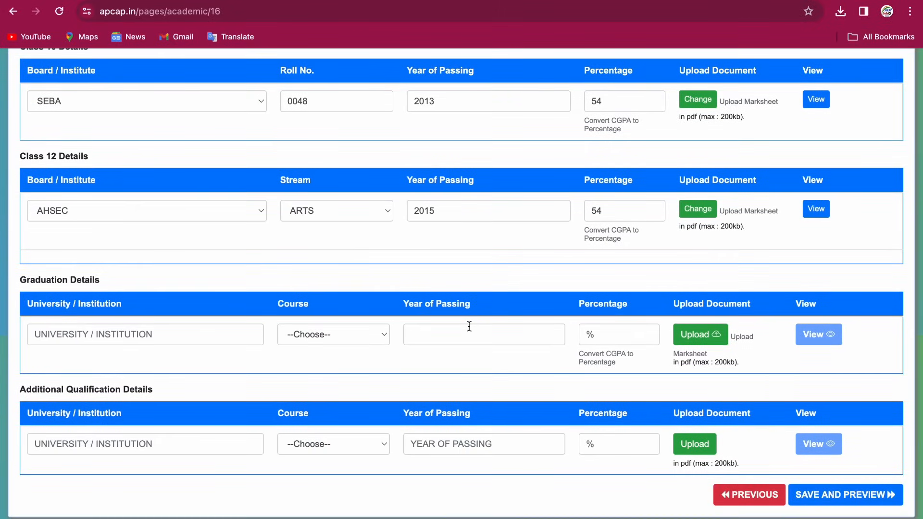
pyautogui.click(236, 336)
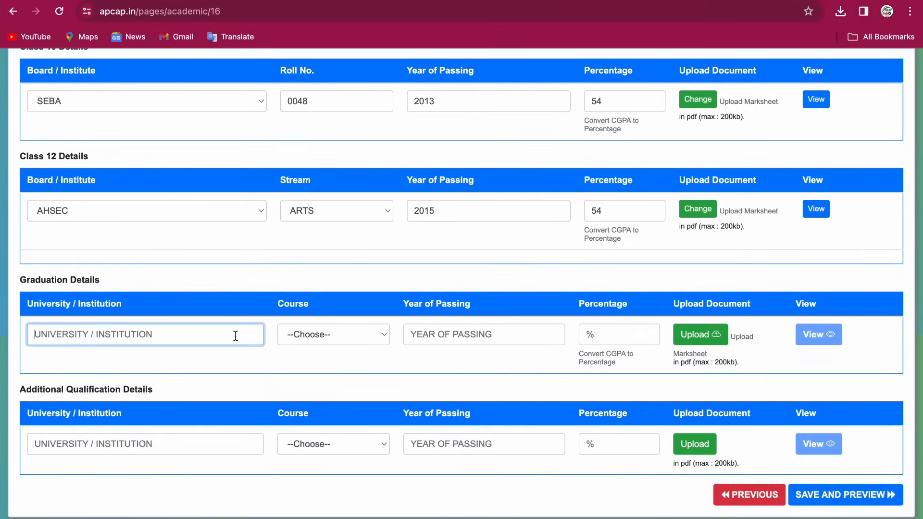
pyautogui.click(330, 334)
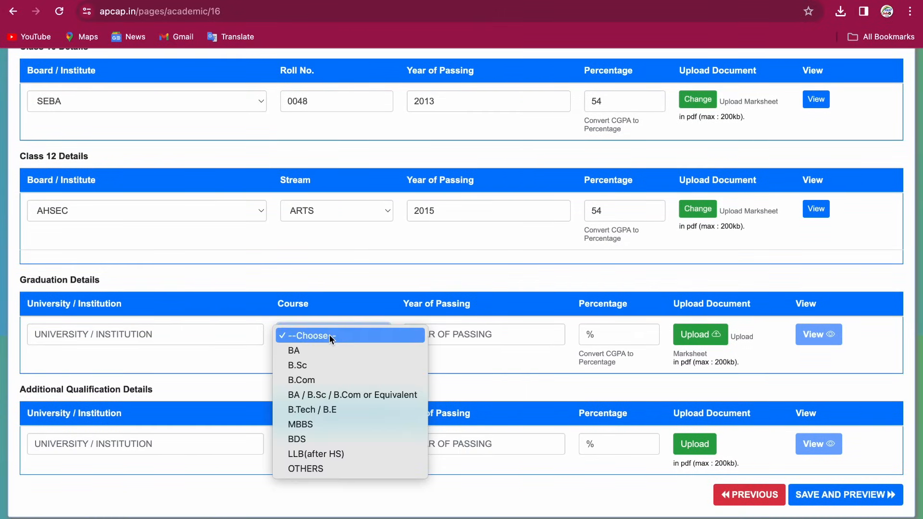
pyautogui.click(319, 349)
pyautogui.click(203, 333)
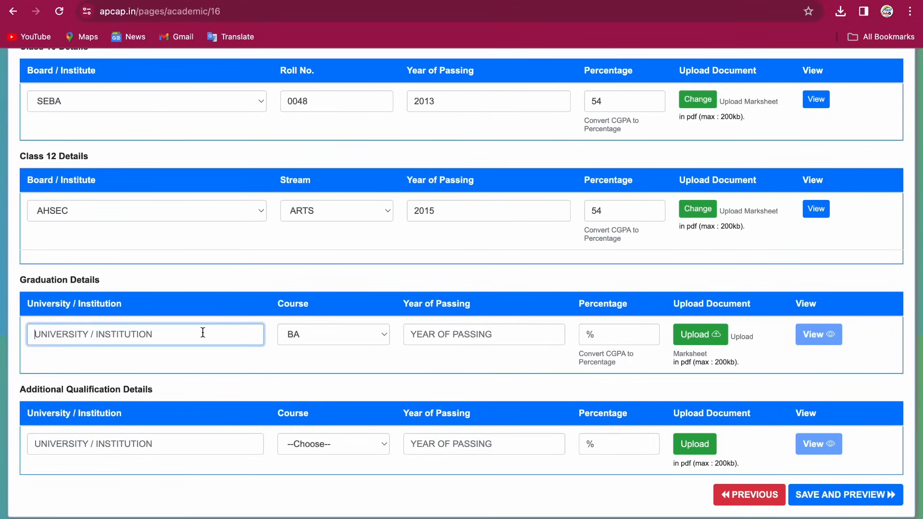
pyautogui.write('GUWAHATI UNIVERSITY')
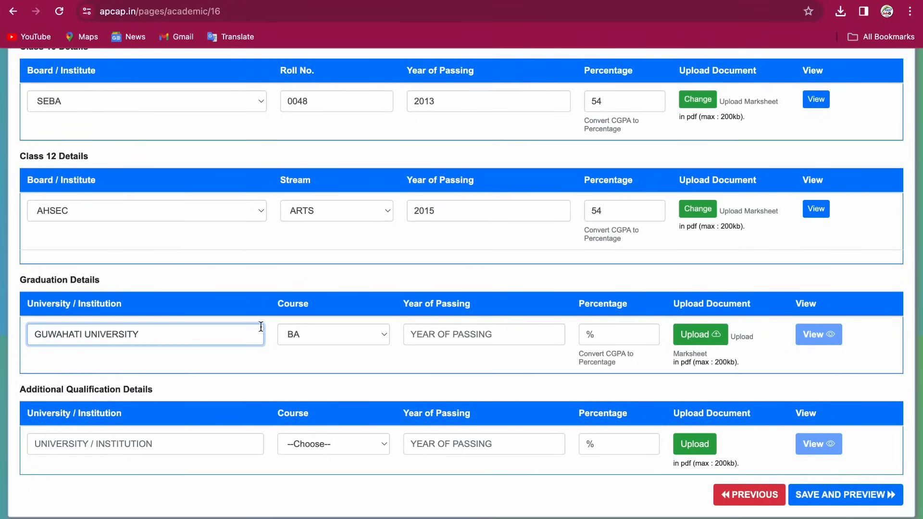
pyautogui.click(363, 334)
pyautogui.click(363, 337)
pyautogui.click(475, 341)
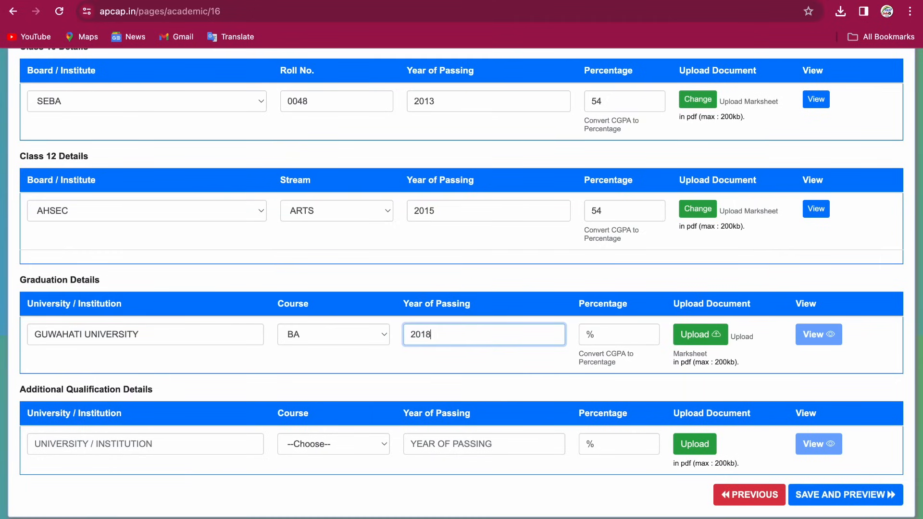
pyautogui.click(620, 338)
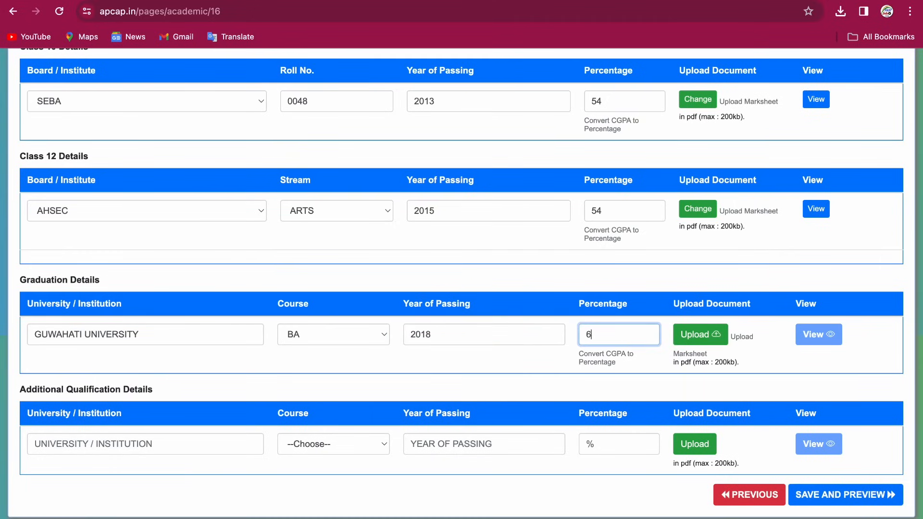
# - Upload PicsArt_05-14-11.pdf as the graduation marksheet and dismiss the success message
pyautogui.click(704, 336)
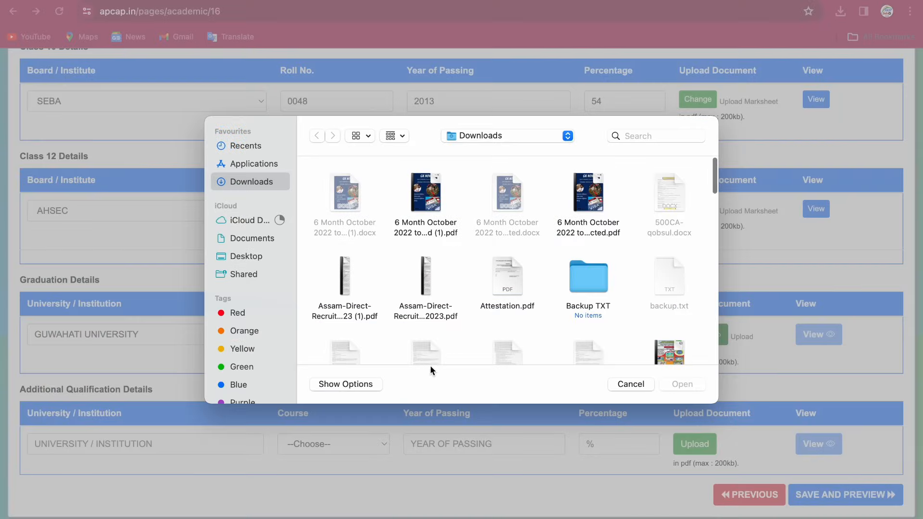
pyautogui.scroll(-5, 426, 274)
pyautogui.scroll(-5, 425, 274)
pyautogui.scroll(2, 426, 274)
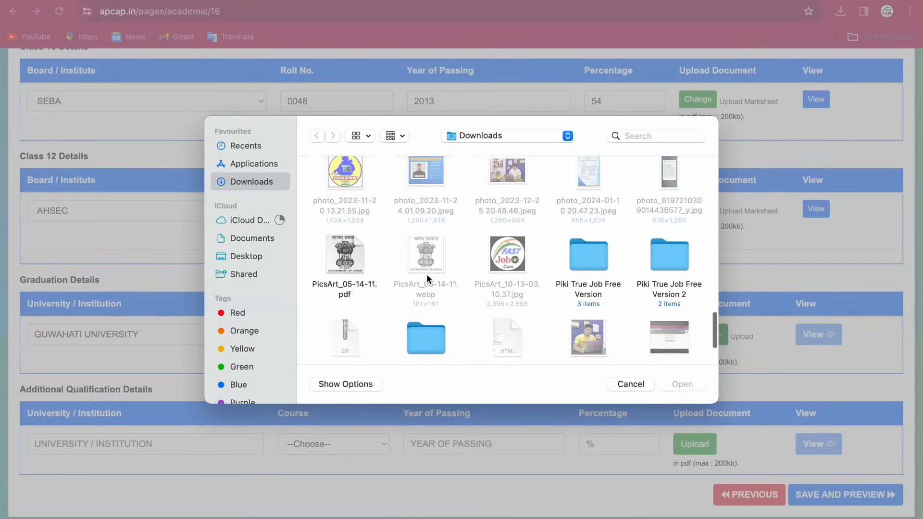
pyautogui.click(336, 268)
pyautogui.click(672, 388)
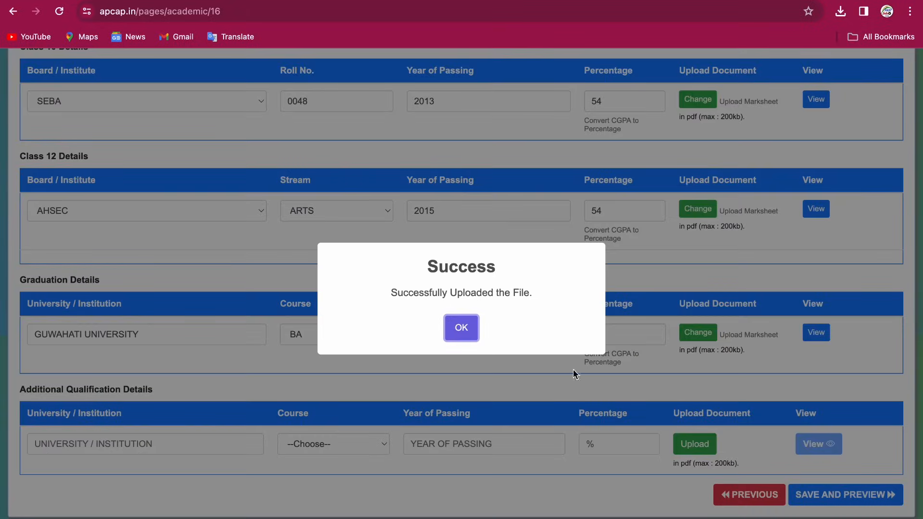
pyautogui.click(466, 338)
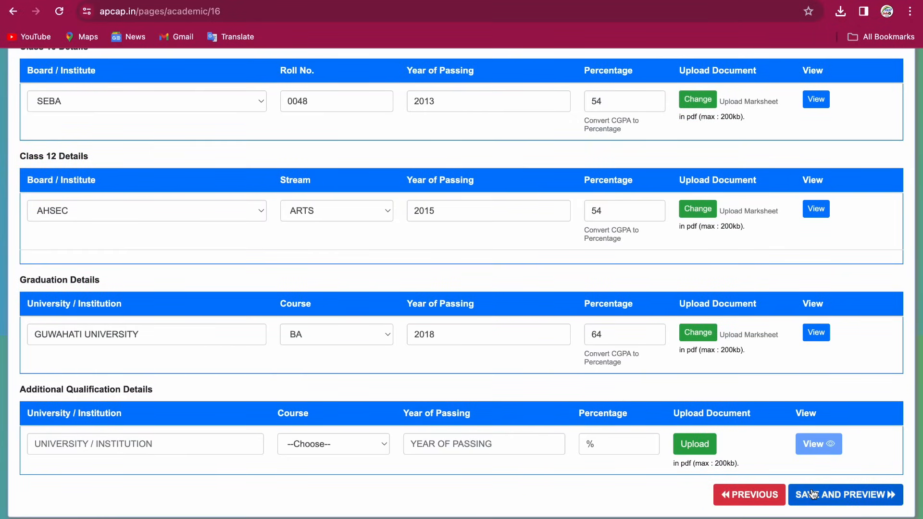
# - Save and preview, then review the summary down to the Back/Confirm buttons
pyautogui.click(829, 488)
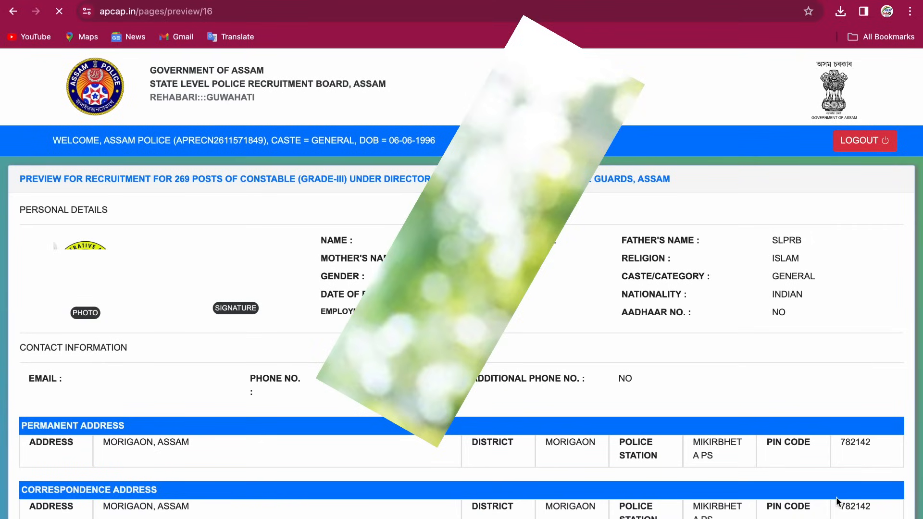
pyautogui.scroll(-1, 835, 496)
pyautogui.scroll(-1, 835, 497)
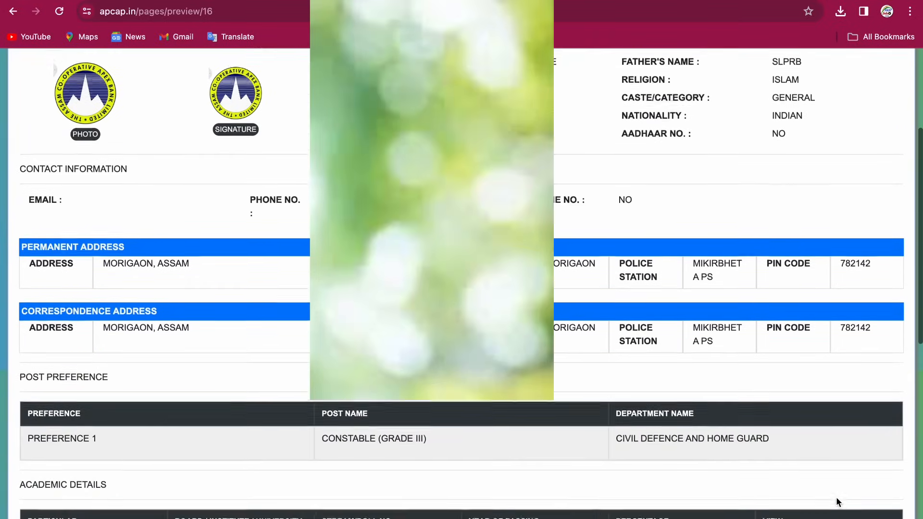
pyautogui.scroll(4, 836, 497)
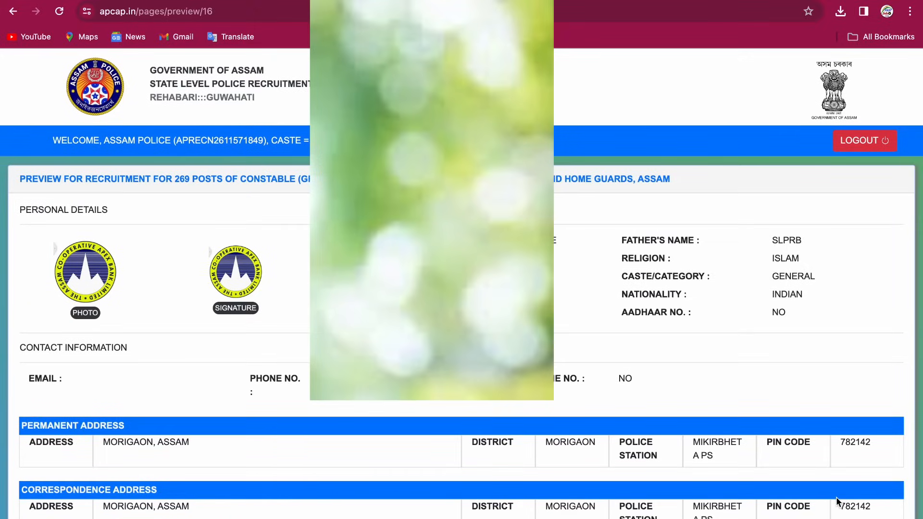
pyautogui.scroll(-10, 835, 497)
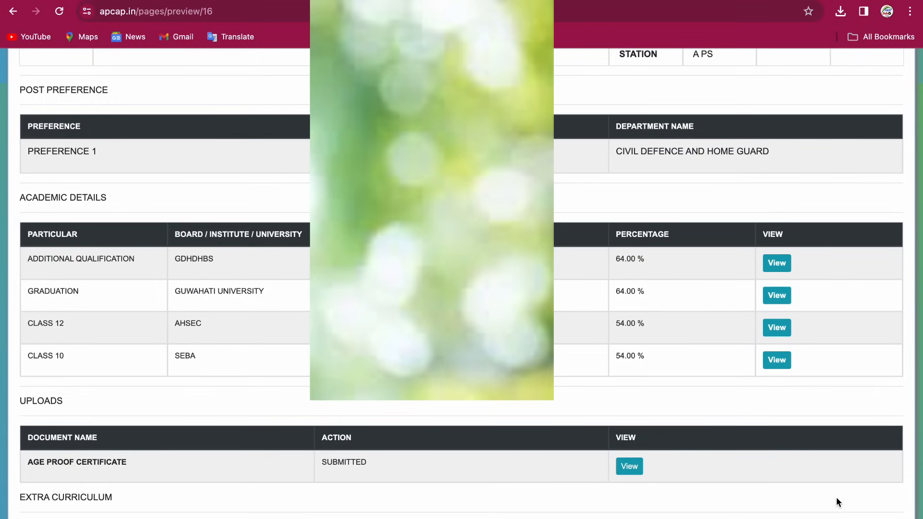
pyautogui.scroll(10, 835, 496)
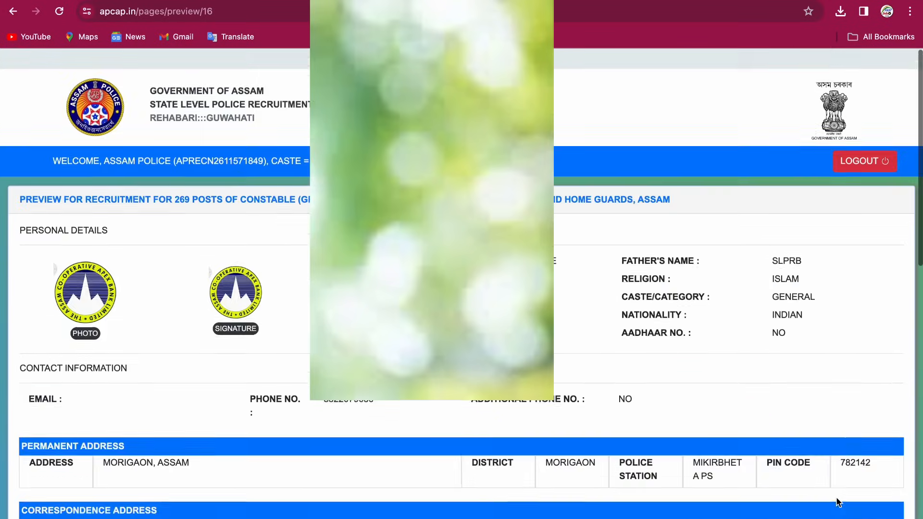
pyautogui.scroll(-15, 835, 497)
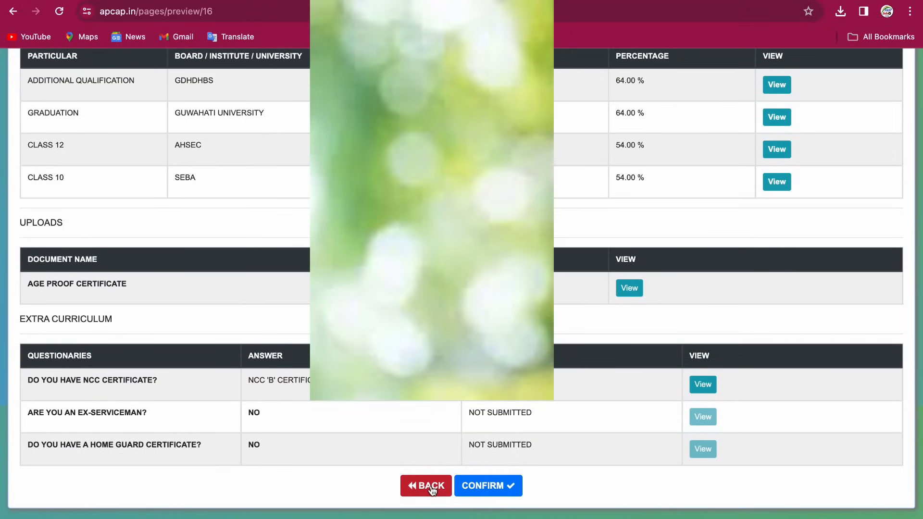
# - Confirm the previewed application, accept the final submission warning, and close the success popup
pyautogui.click(500, 487)
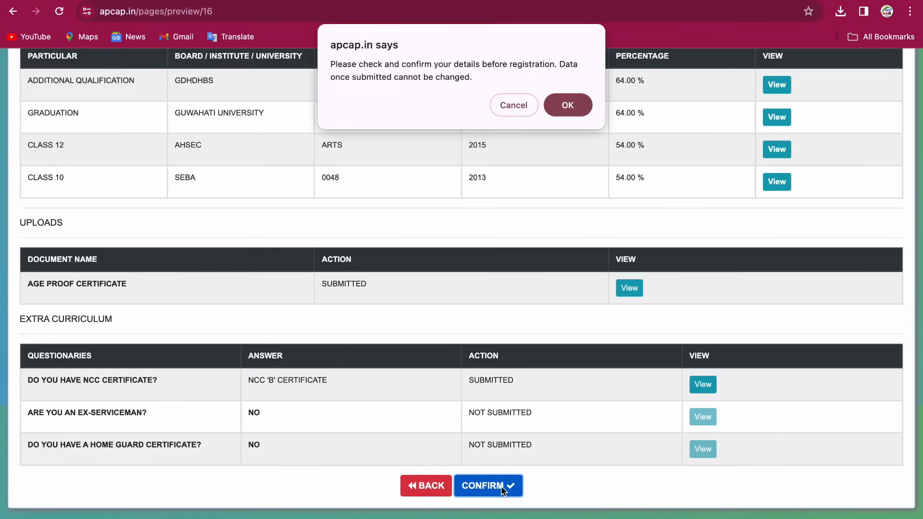
pyautogui.click(569, 105)
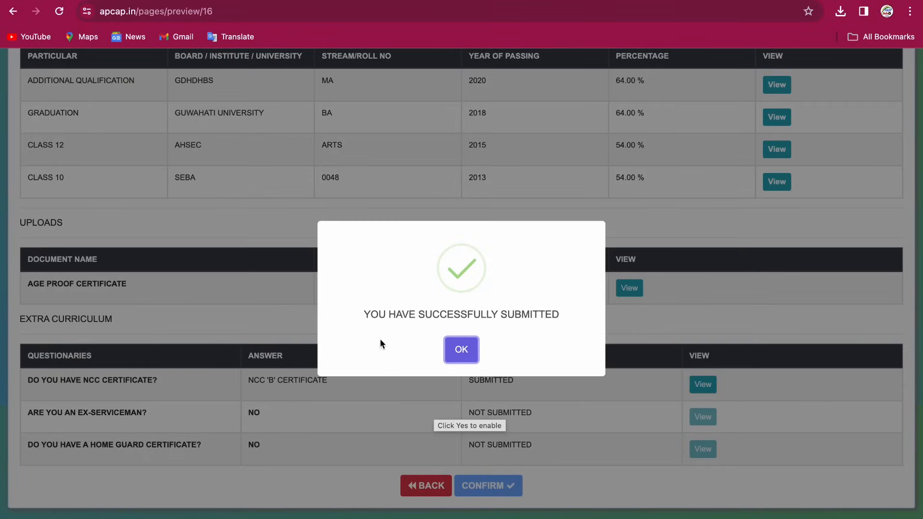
pyautogui.click(467, 349)
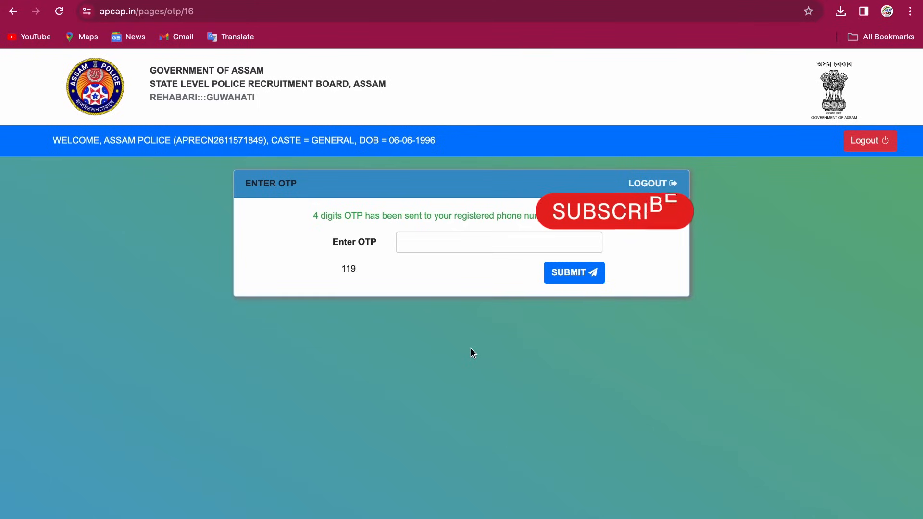
# - Enter the 4-digit phone verification code, submit it, and acknowledge the application success message
pyautogui.click(453, 245)
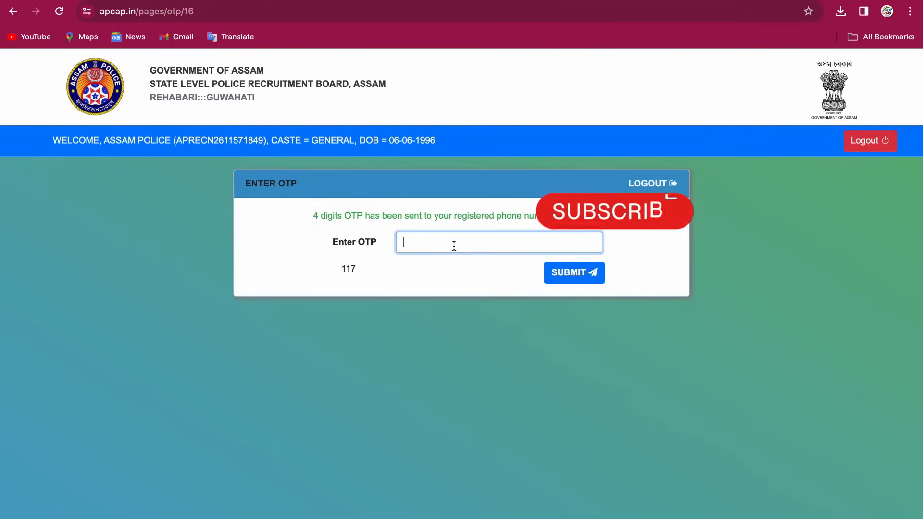
pyautogui.click(575, 276)
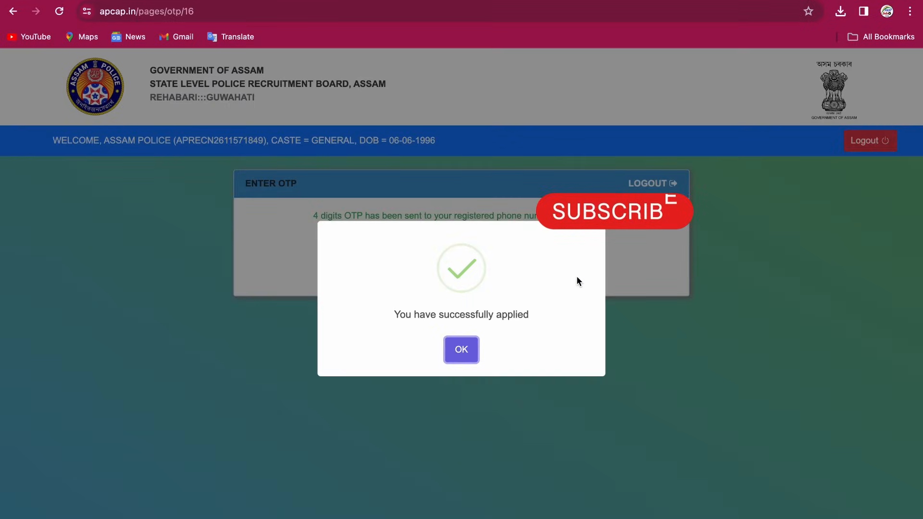
pyautogui.click(464, 342)
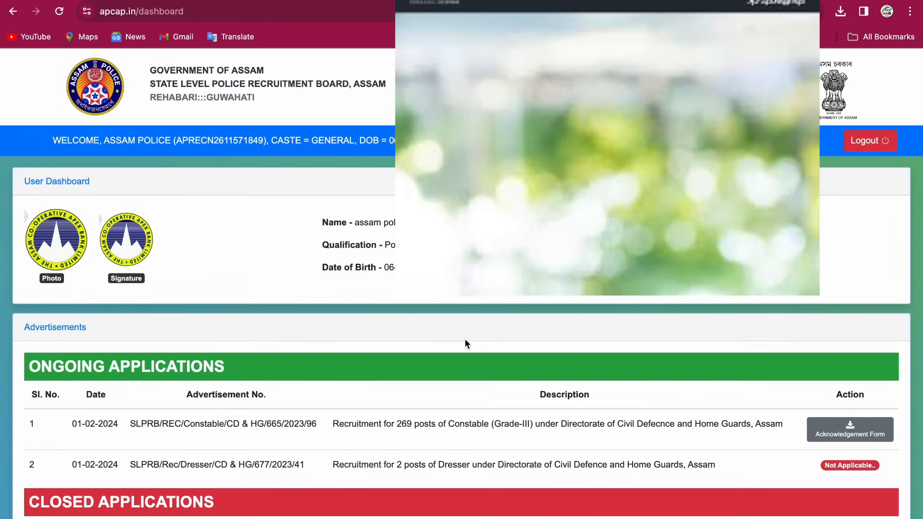
# - Download the Acknowledgement Form for the 269-post Constable (Grade-III) row under Ongoing Applications
pyautogui.scroll(-15, 465, 342)
pyautogui.scroll(14, 465, 342)
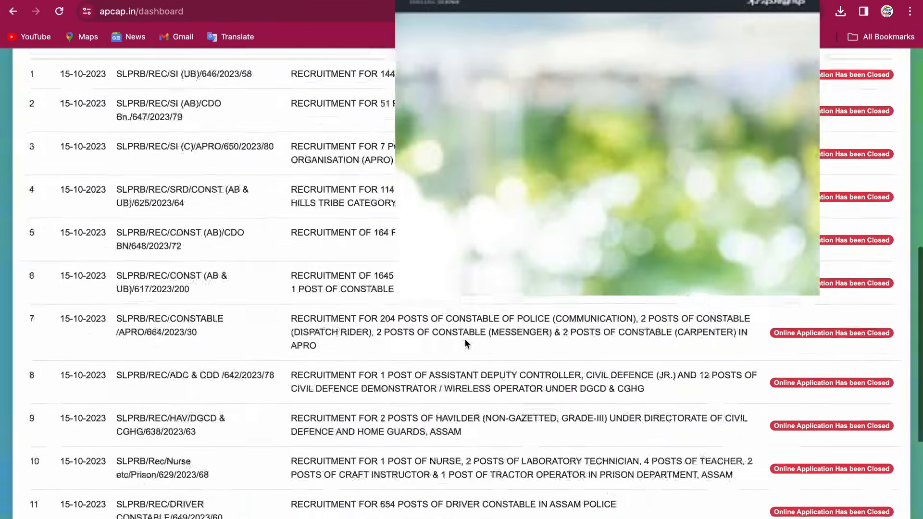
pyautogui.scroll(-1, 466, 342)
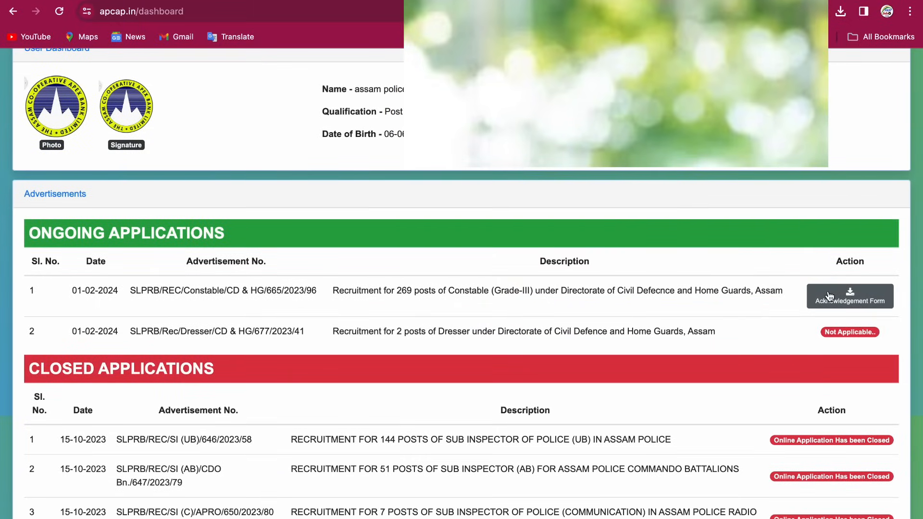
pyautogui.click(844, 299)
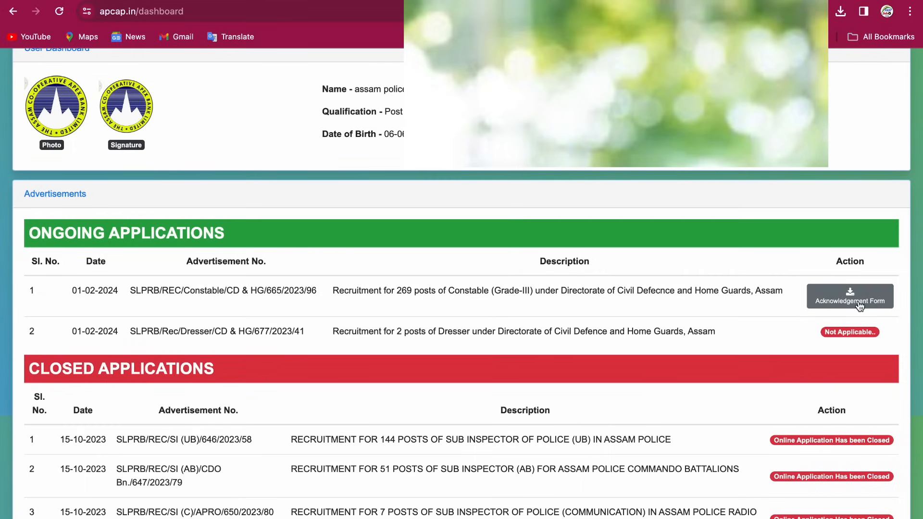